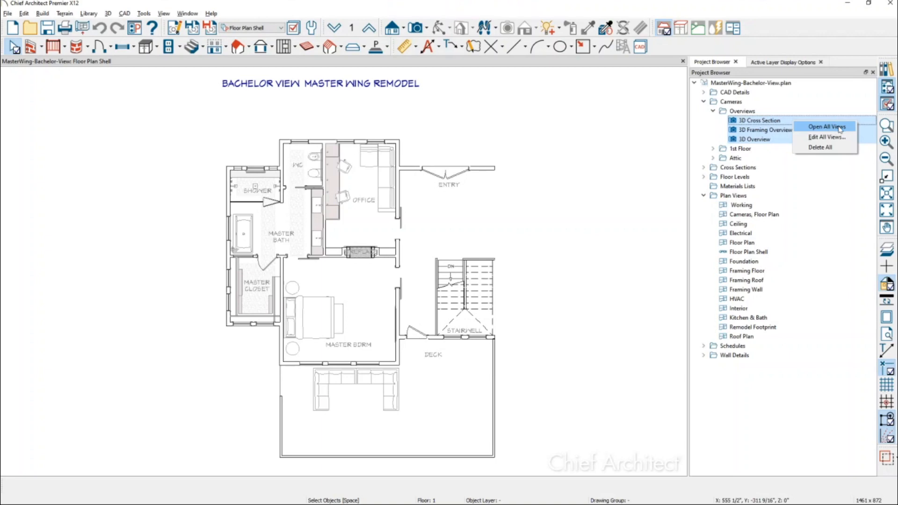
Open all three Overviews cameras together, tile their views, and orbit the 3D Cross Section and 3D Framing Overview models.
{"action": "left_click", "coordinate": [840, 128]}
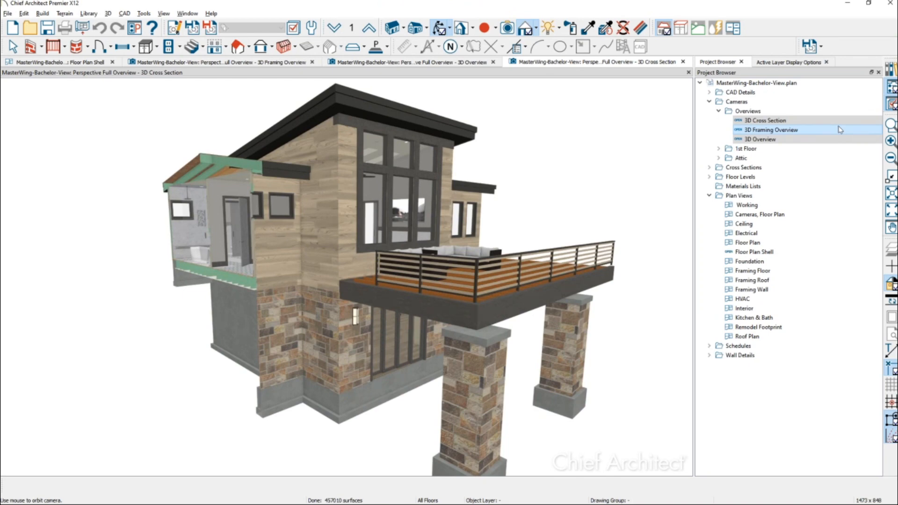
{"action": "key", "text": "shift+t"}
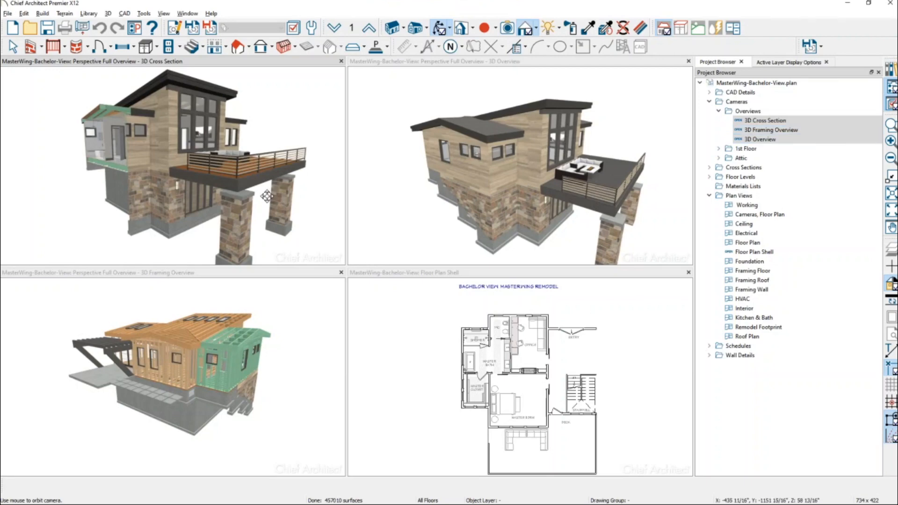
{"action": "left_click_drag", "start_coordinate": [269, 197], "coordinate": [257, 283]}
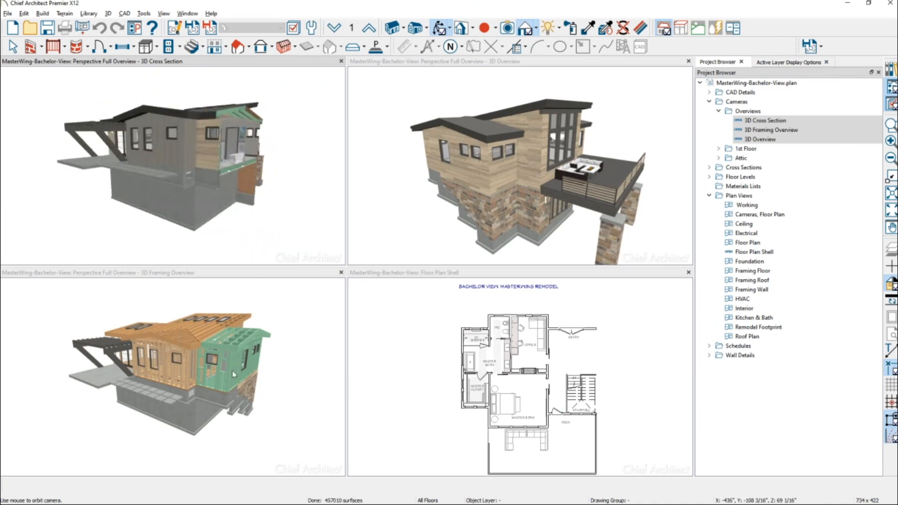
{"action": "left_click_drag", "start_coordinate": [227, 372], "coordinate": [344, 315]}
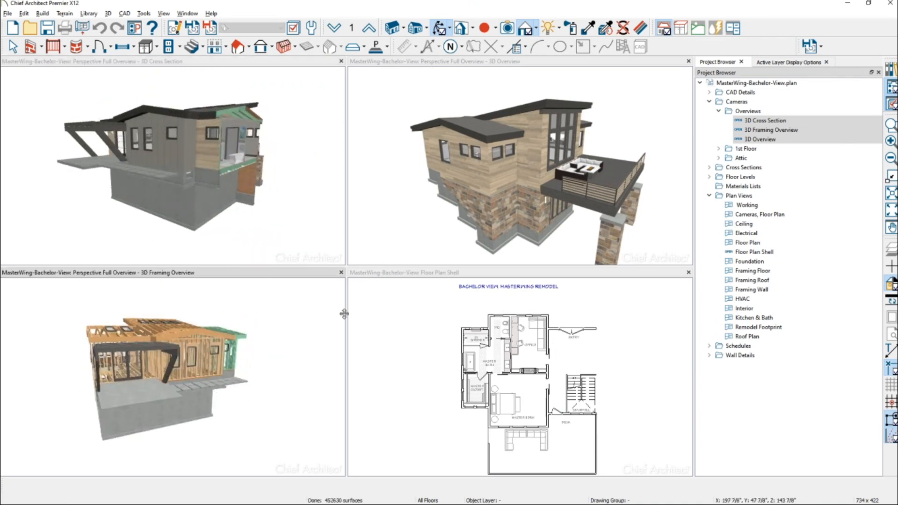
Restore the 3D Overview to a full-size tabbed view, switch its layer set to 3D Framing, and orbit to the green-framed wing.
{"action": "double_click", "coordinate": [479, 64]}
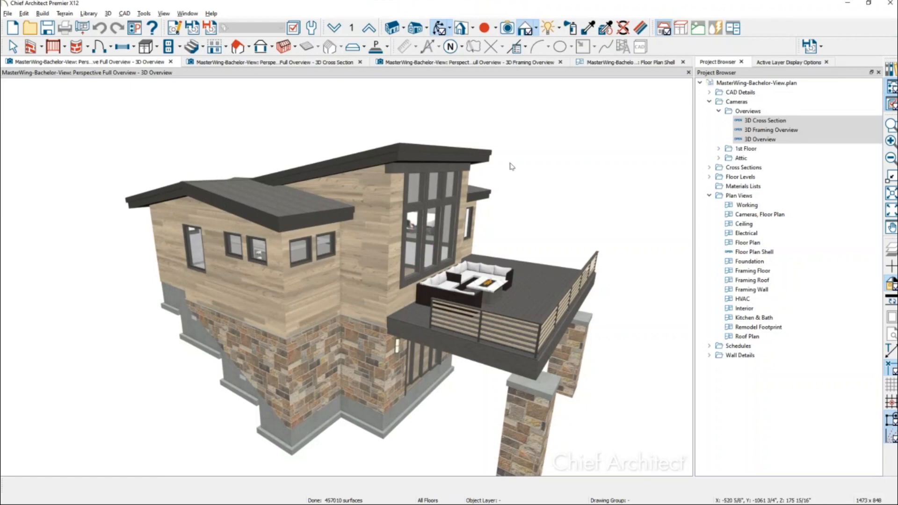
{"action": "left_click", "coordinate": [774, 62]}
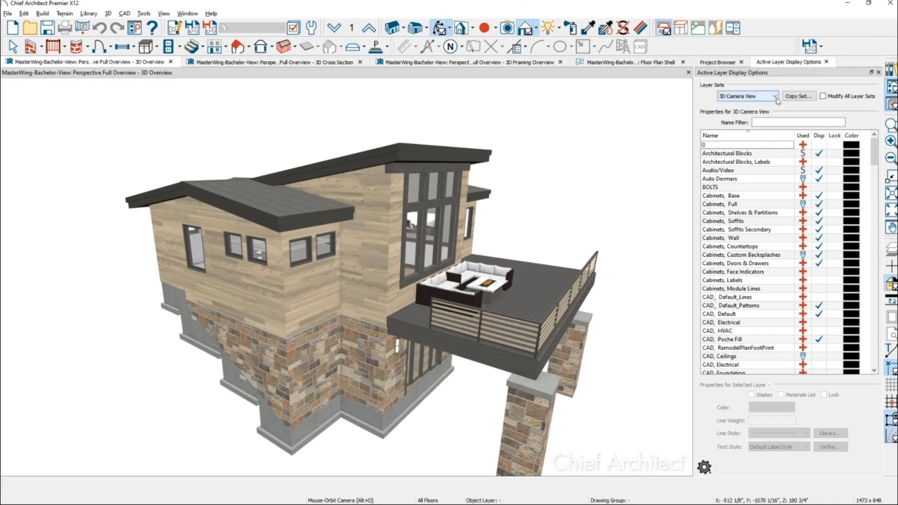
{"action": "left_click", "coordinate": [775, 96]}
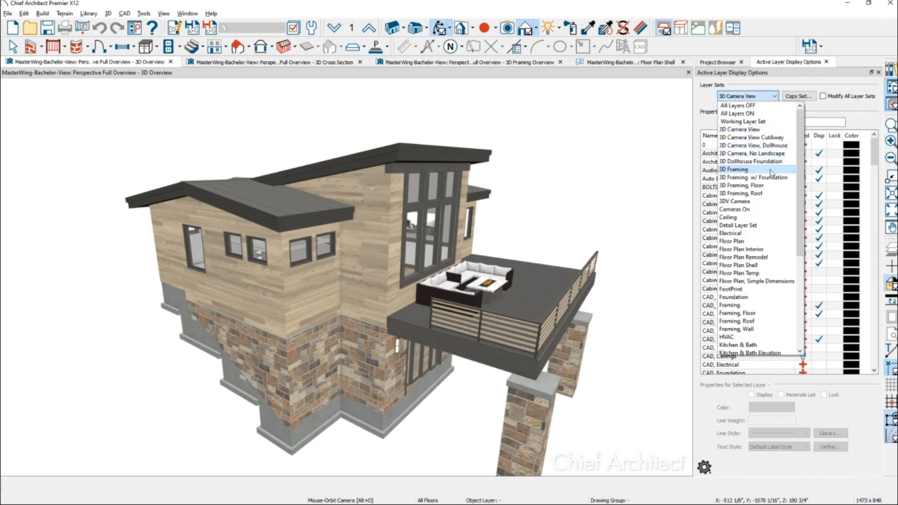
{"action": "left_click", "coordinate": [772, 170]}
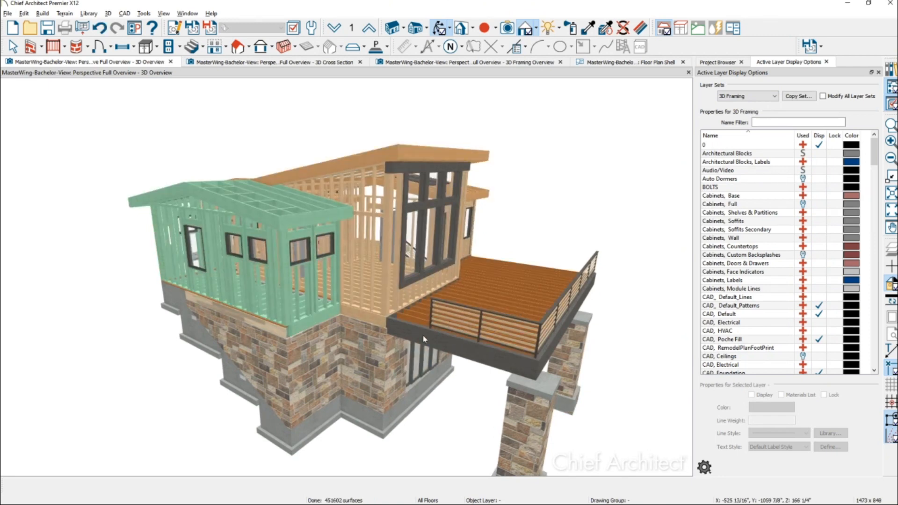
{"action": "left_click_drag", "start_coordinate": [434, 335], "coordinate": [572, 332]}
{"action": "scroll", "coordinate": [571, 331], "scroll_direction": "up", "scroll_amount": 3}
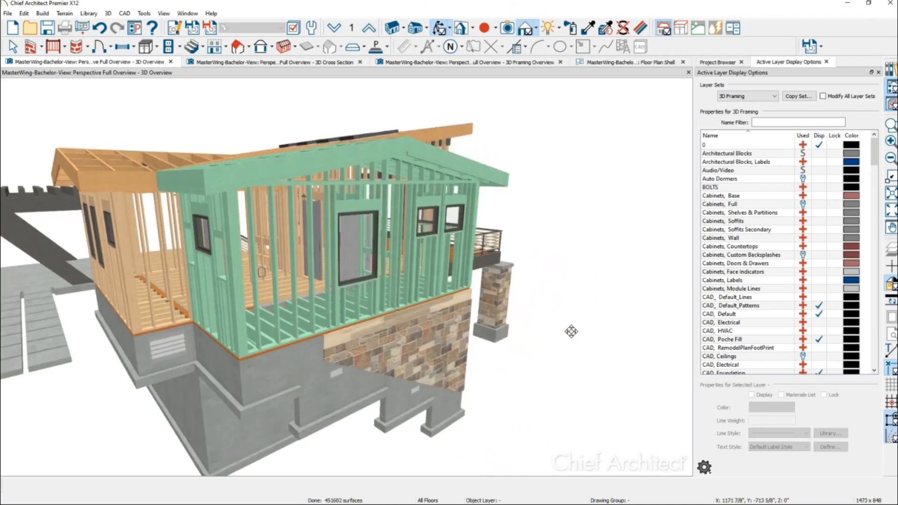
Close all three overview cameras together without saving them, applying that choice for the whole session.
{"action": "left_click", "coordinate": [717, 63]}
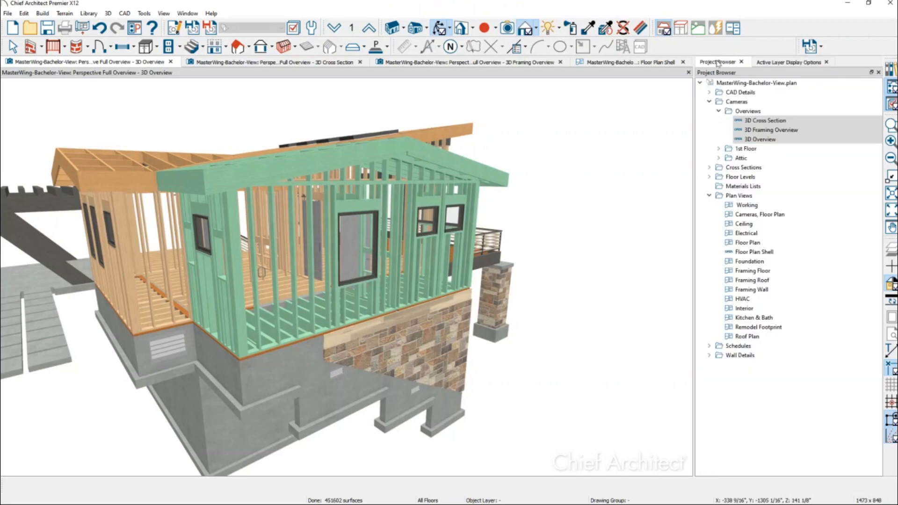
{"action": "right_click", "coordinate": [802, 121]}
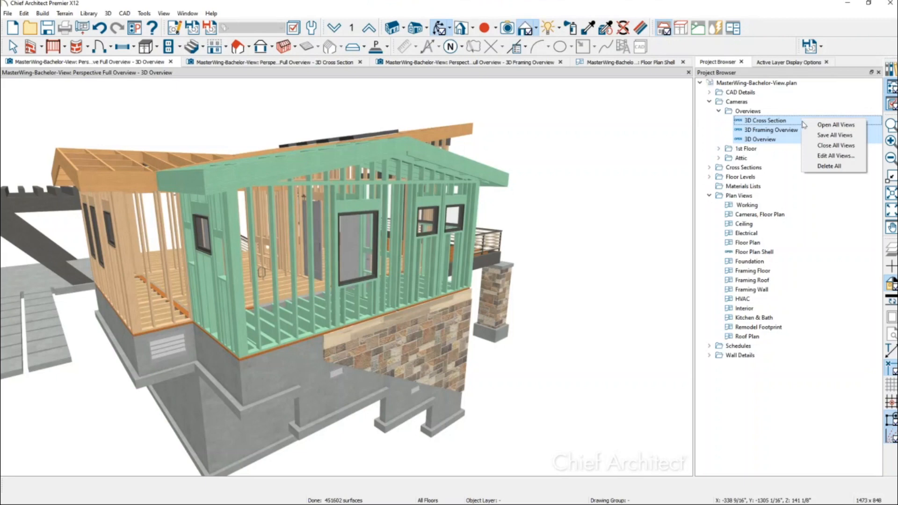
{"action": "left_click", "coordinate": [823, 148]}
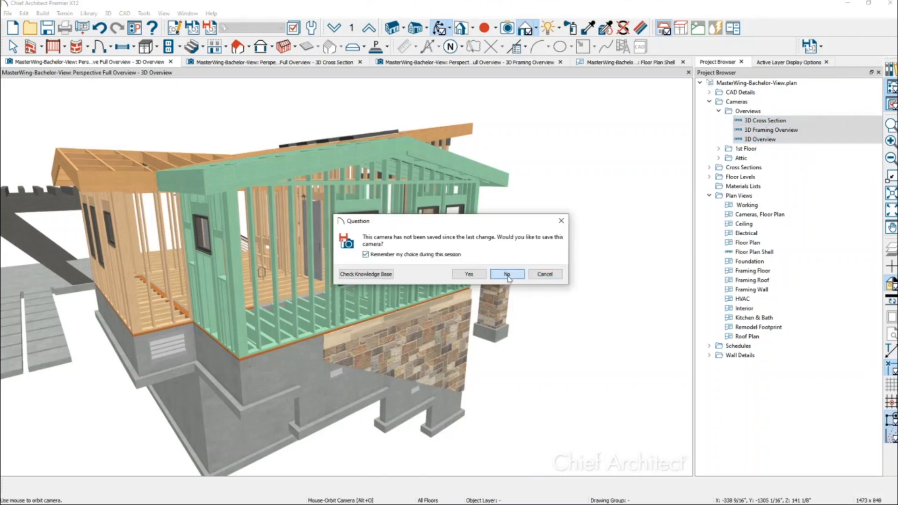
{"action": "left_click", "coordinate": [509, 277]}
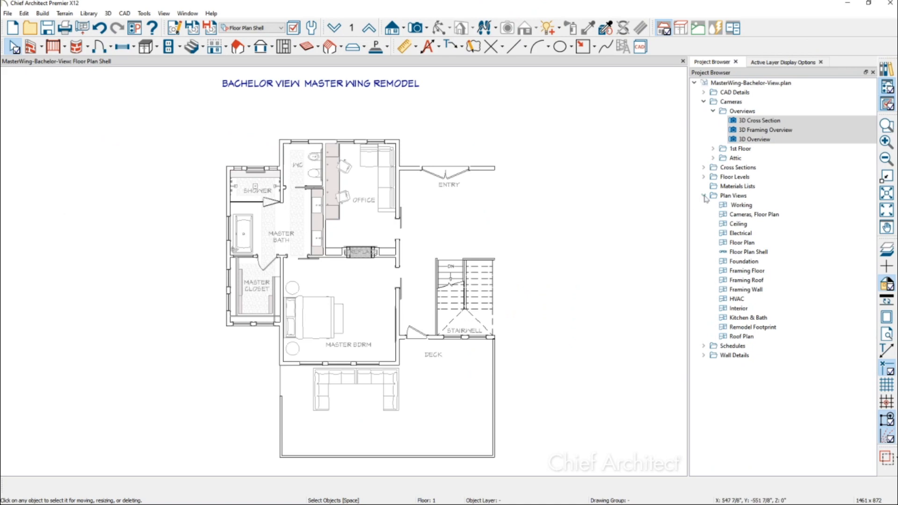
Open the Electrical, Floor Plan and HVAC plan views together and tile them with Floor Plan Shell.
{"action": "left_click", "coordinate": [749, 234]}
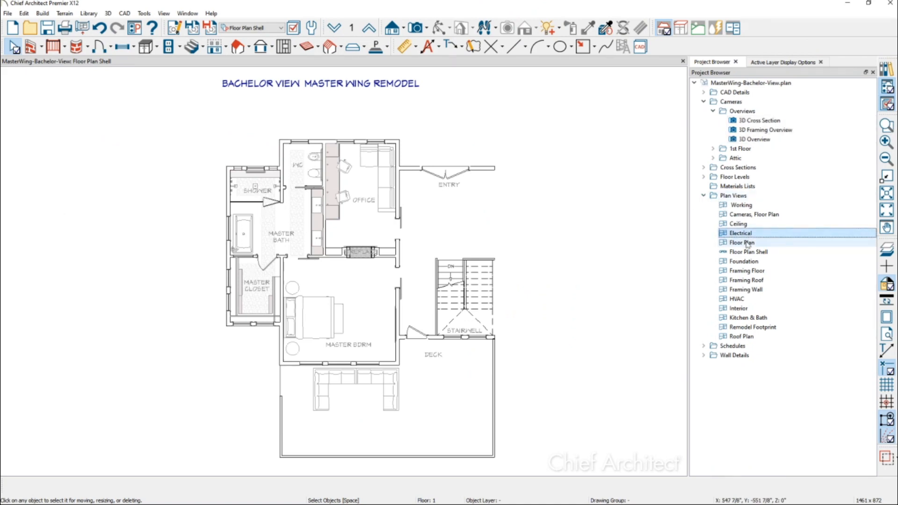
{"action": "left_click", "coordinate": [748, 243], "text": "ctrl"}
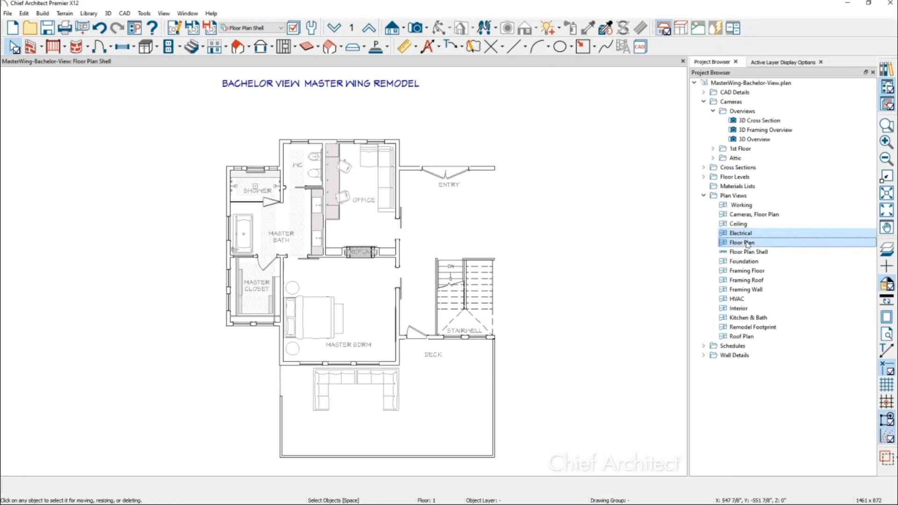
{"action": "left_click", "coordinate": [753, 299], "text": "ctrl"}
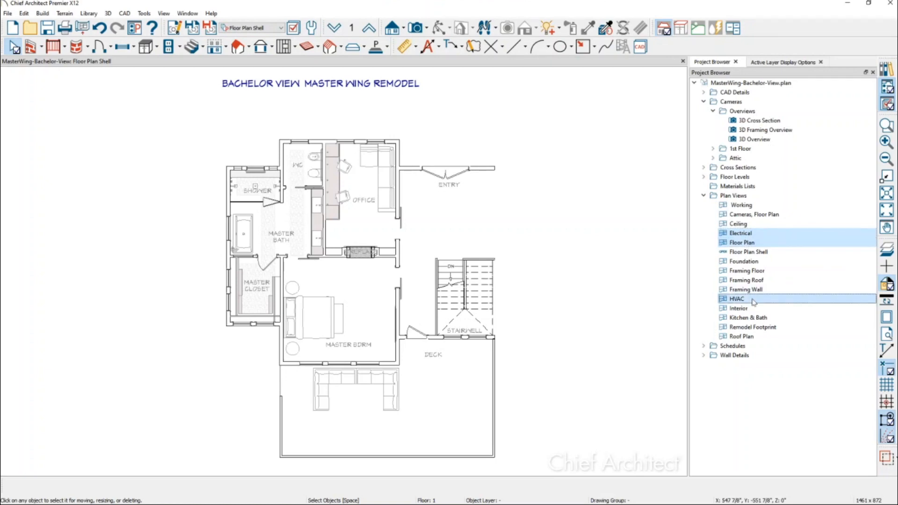
{"action": "right_click", "coordinate": [753, 301]}
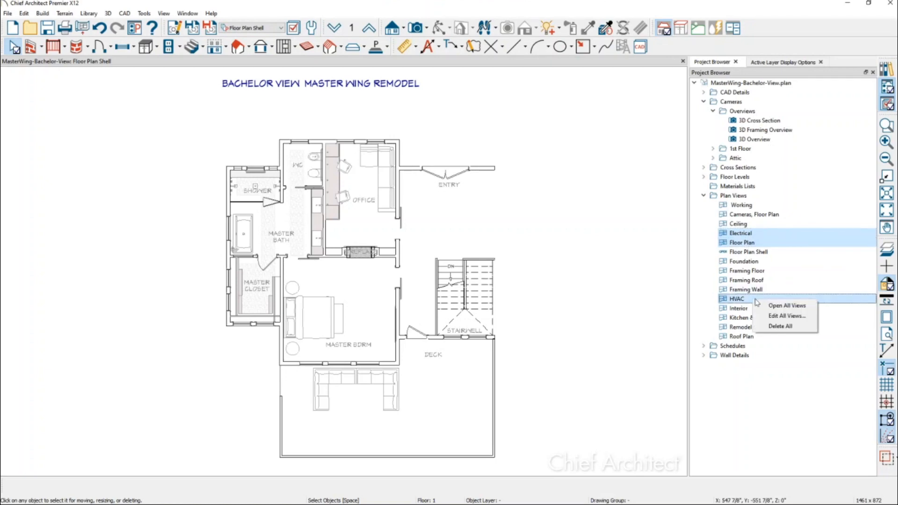
{"action": "left_click", "coordinate": [798, 309]}
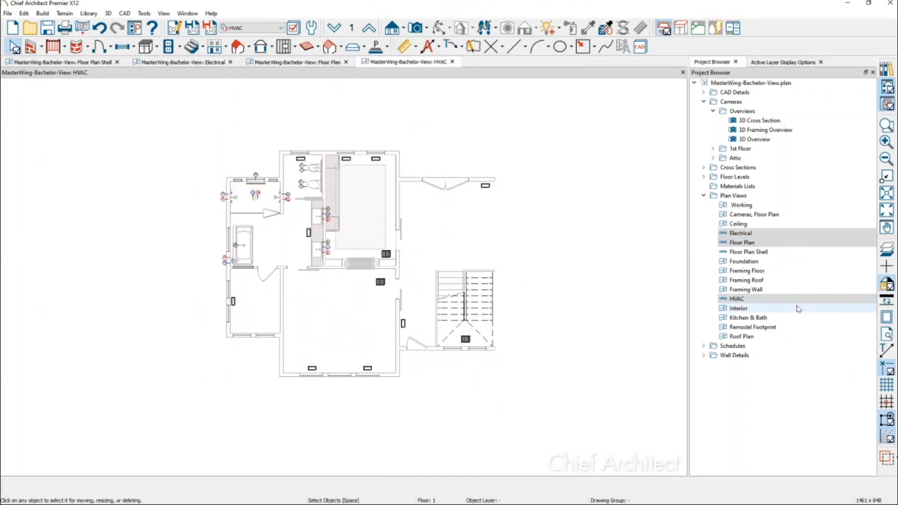
{"action": "key", "text": "shift+t"}
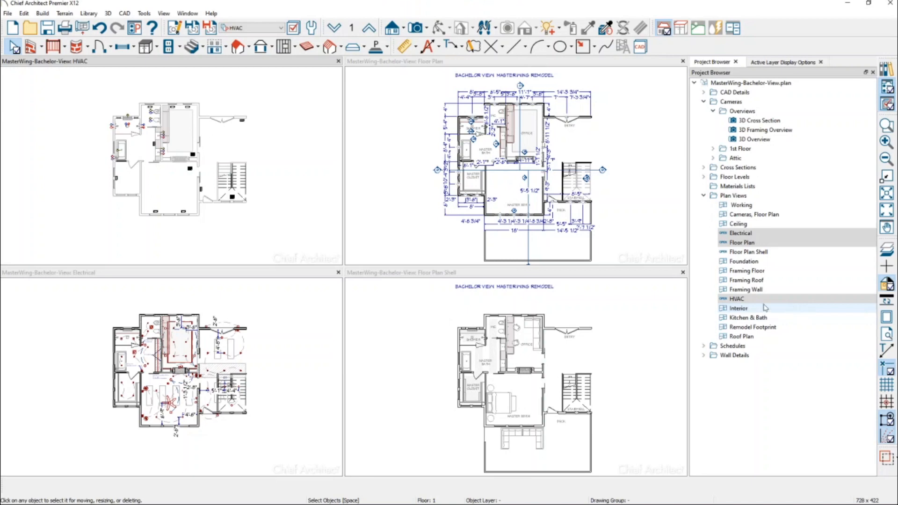
Restore Floor Plan Shell to a full-size tabbed view and overlay the as-built reference plan, toggling the reference display off and on.
{"action": "double_click", "coordinate": [644, 276]}
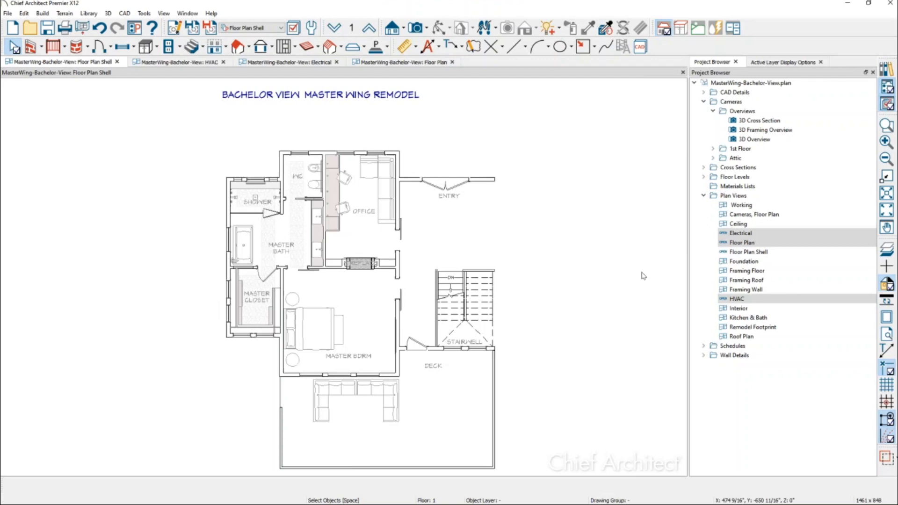
{"action": "key", "text": "ctrl+s"}
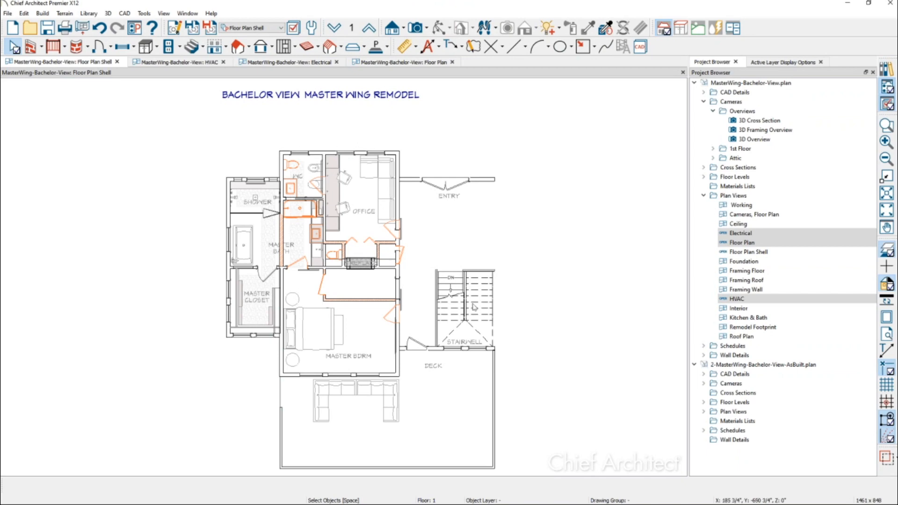
{"action": "scroll", "coordinate": [318, 262], "scroll_direction": "up", "scroll_amount": 2}
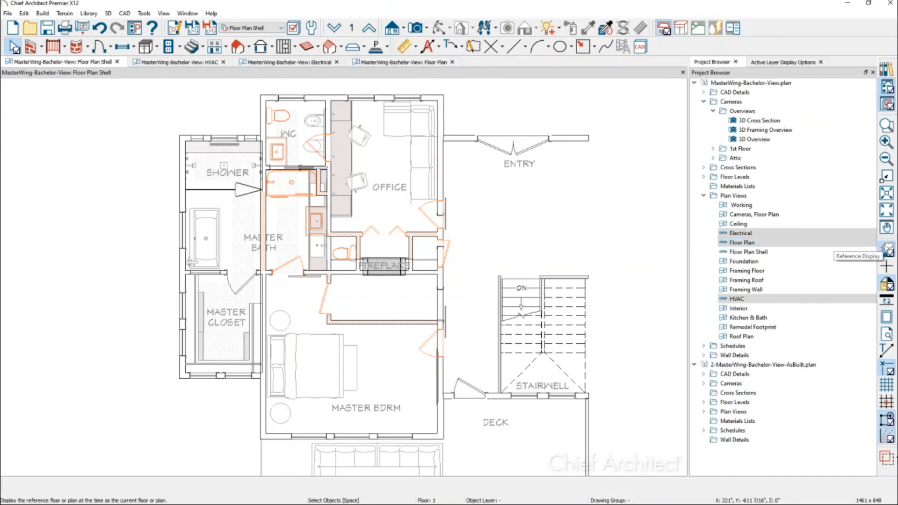
{"action": "left_click", "coordinate": [886, 252]}
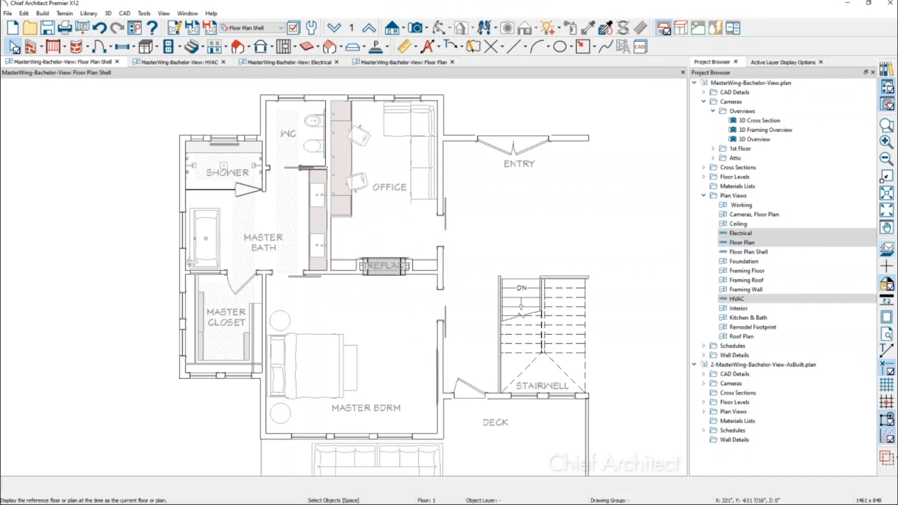
{"action": "left_click", "coordinate": [886, 251]}
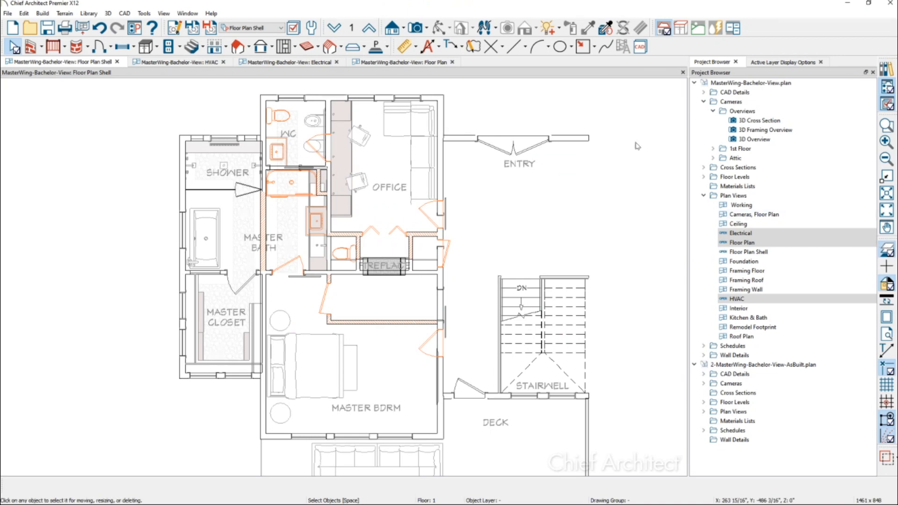
Switch to the Floor Plan view, go down to floor 0, and turn on the reference display.
{"action": "left_click", "coordinate": [430, 64]}
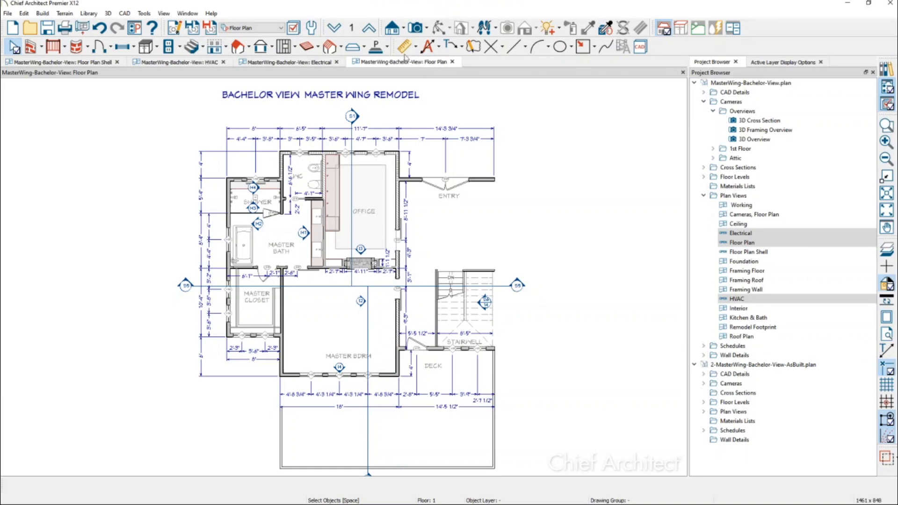
{"action": "left_click", "coordinate": [334, 28]}
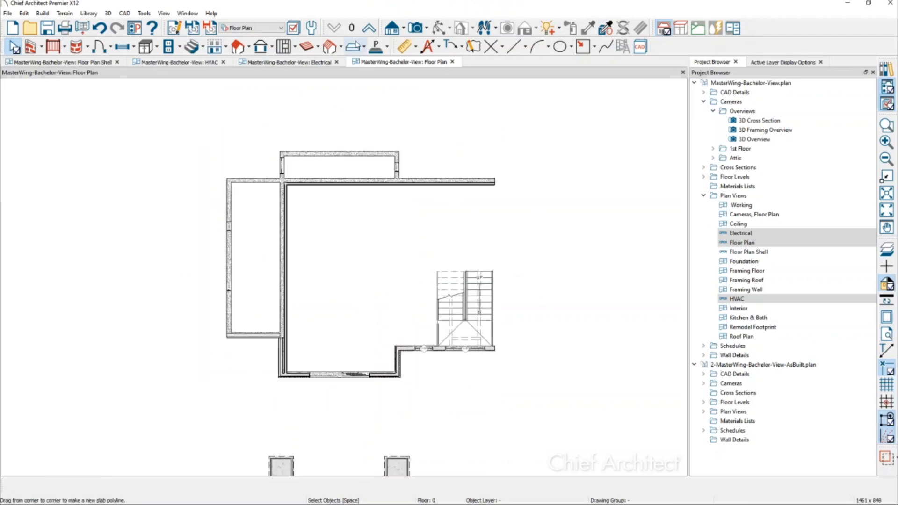
{"action": "left_click", "coordinate": [357, 46]}
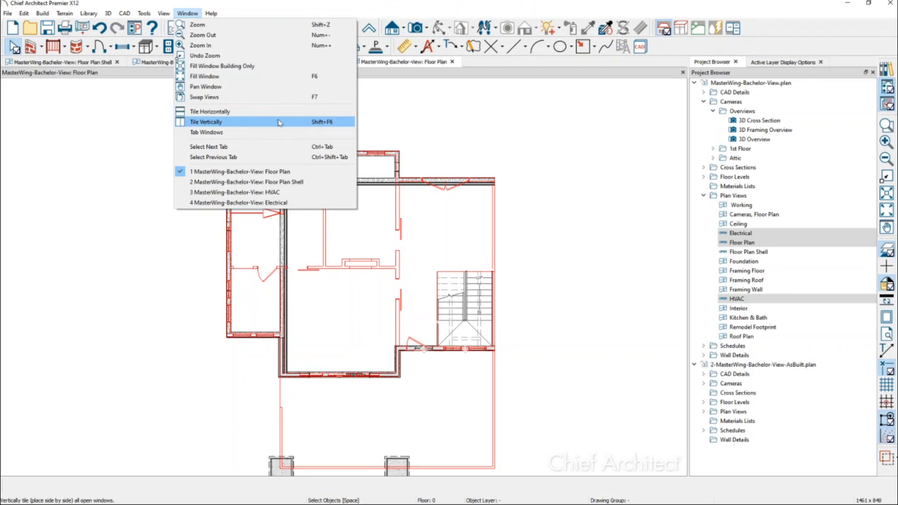
Tile the open views vertically, then group Electrical with Floor Plan Shell and HVAC with Floor Plan in two side-by-side tab sets.
{"action": "left_click", "coordinate": [309, 123]}
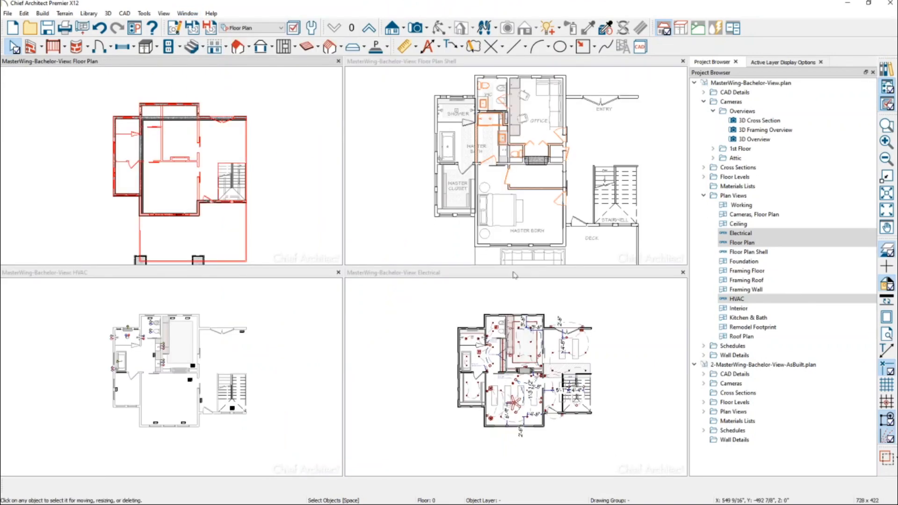
{"action": "left_click_drag", "start_coordinate": [393, 272], "coordinate": [515, 164]}
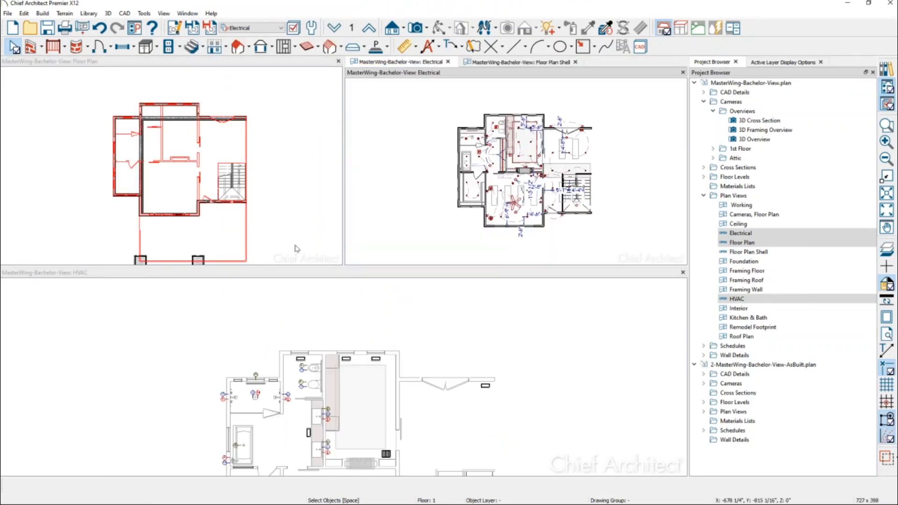
{"action": "left_click_drag", "start_coordinate": [284, 277], "coordinate": [255, 176]}
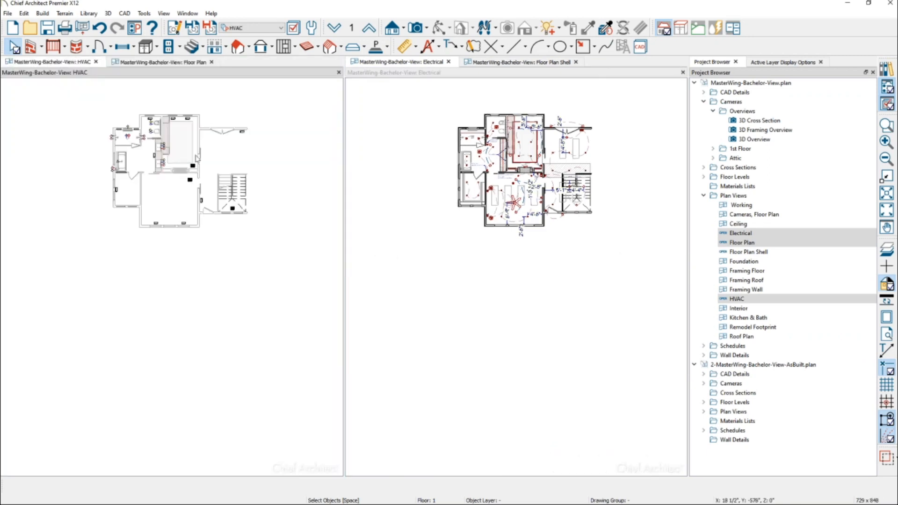
Examine the master bedroom area in the side-by-side HVAC and Electrical plan views.
{"action": "scroll", "coordinate": [197, 155], "scroll_direction": "up", "scroll_amount": 4}
{"action": "scroll", "coordinate": [510, 202], "scroll_direction": "up", "scroll_amount": 6}
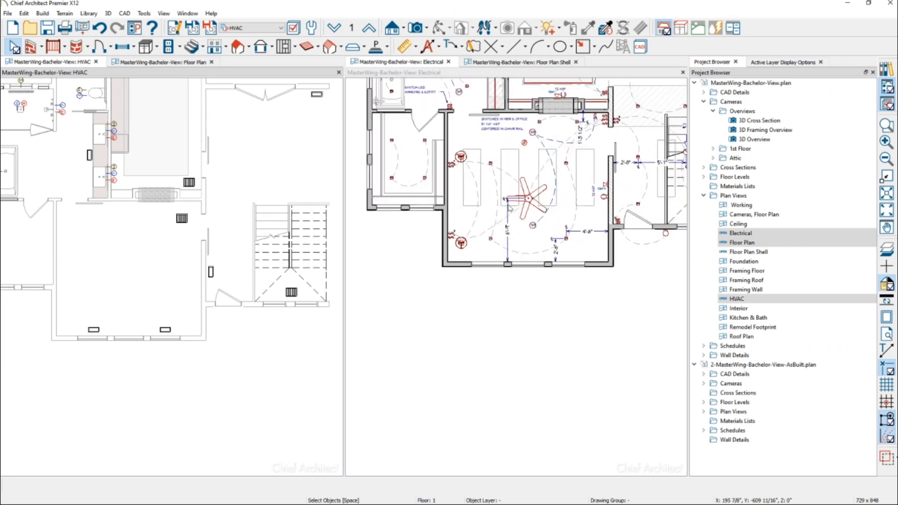
{"action": "middle_click_drag", "start_coordinate": [495, 226], "coordinate": [439, 300]}
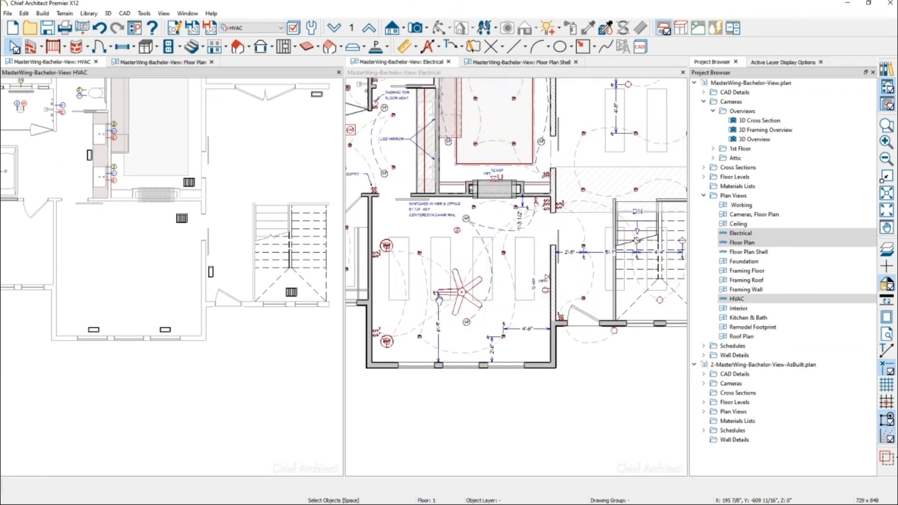
{"action": "scroll", "coordinate": [439, 299], "scroll_direction": "down", "scroll_amount": 2}
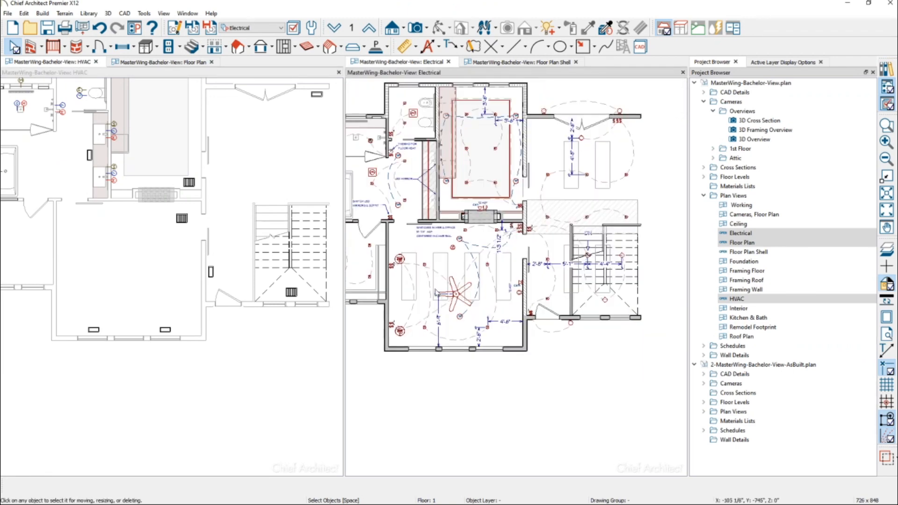
{"action": "scroll", "coordinate": [178, 270], "scroll_direction": "up", "scroll_amount": 2}
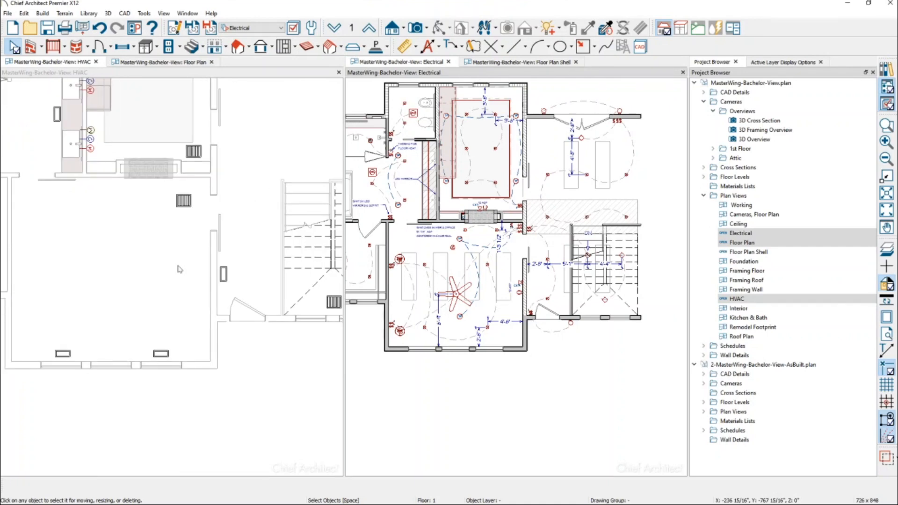
{"action": "left_click", "coordinate": [179, 270]}
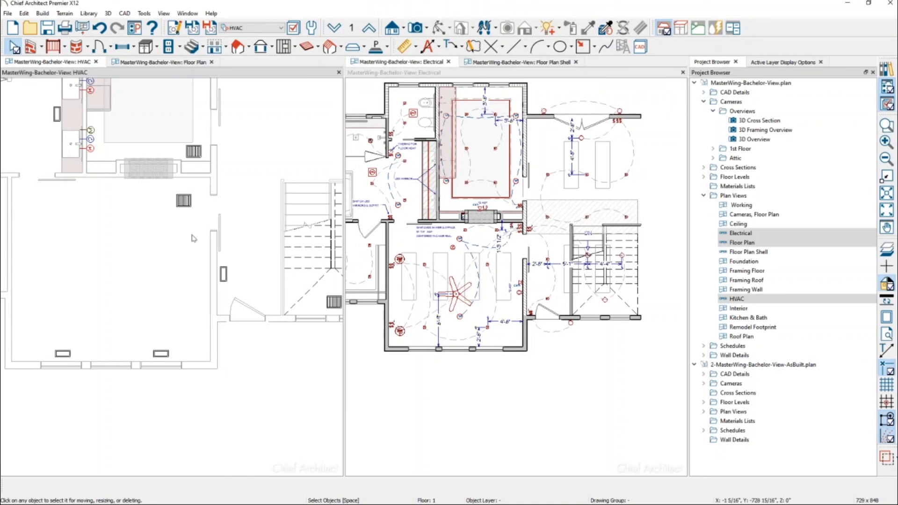
Add a two-segment leader line to the floor register in the master bedroom's upper-right corner in the HVAC view, with the text FRESH AIR RETURN.
{"action": "left_click", "coordinate": [280, 28]}
{"action": "left_click", "coordinate": [284, 29]}
{"action": "left_click", "coordinate": [450, 47]}
{"action": "scroll", "coordinate": [155, 233], "scroll_direction": "up", "scroll_amount": 1}
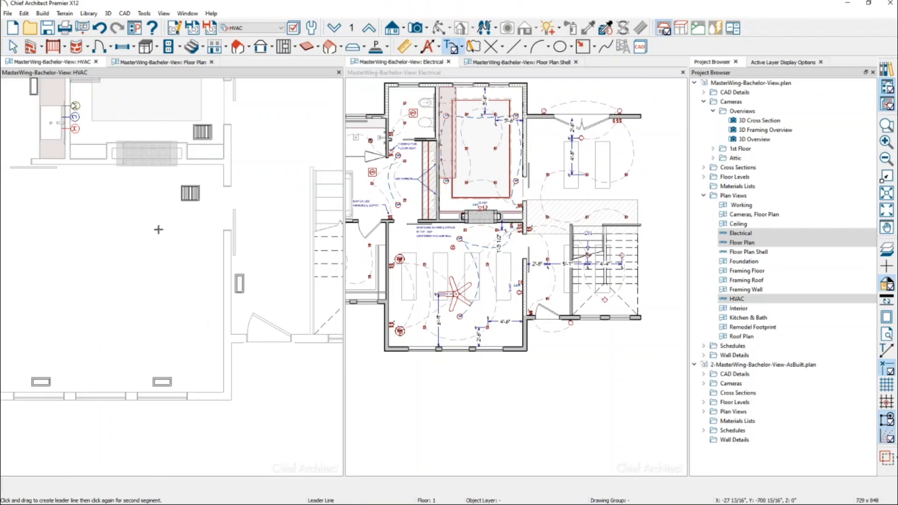
{"action": "scroll", "coordinate": [156, 233], "scroll_direction": "up", "scroll_amount": 1}
{"action": "left_click", "coordinate": [184, 197]}
{"action": "left_click", "coordinate": [169, 213]}
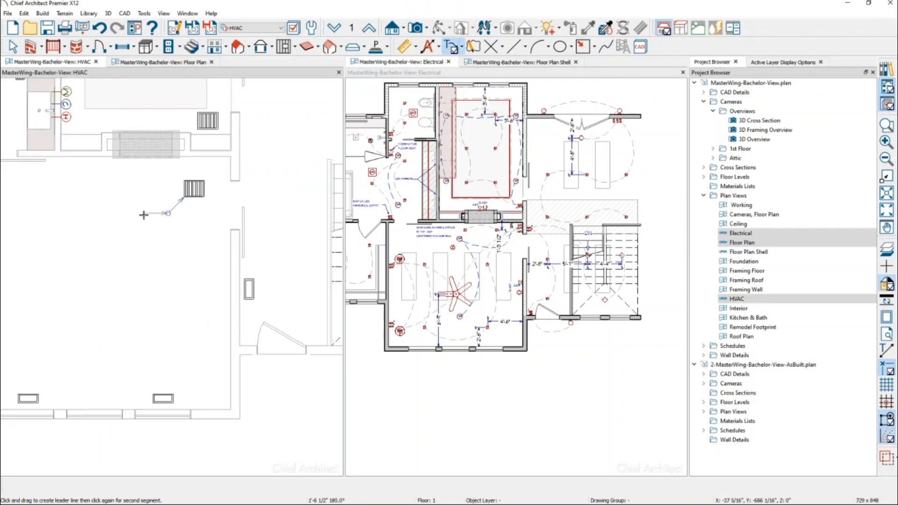
{"action": "left_click", "coordinate": [144, 215]}
{"action": "type", "text": "F"}
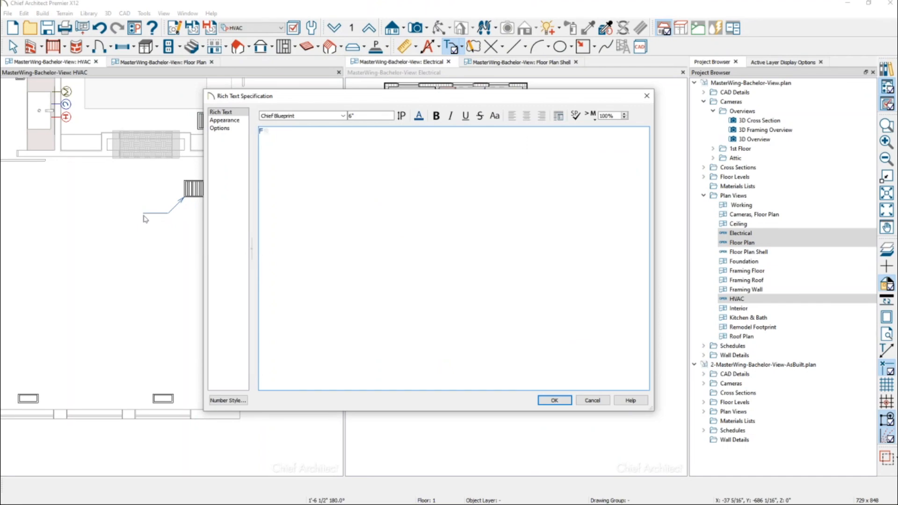
{"action": "type", "text": "RESH AIR RETURN"}
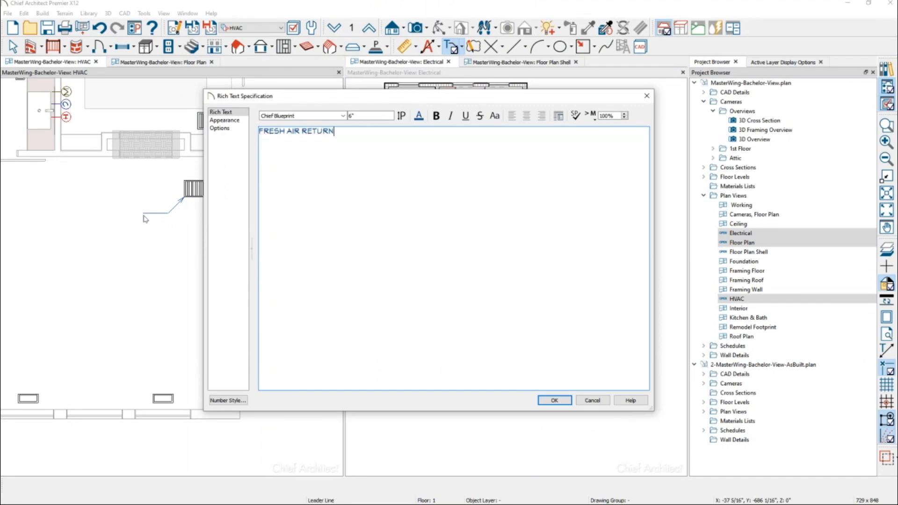
{"action": "left_click", "coordinate": [550, 401]}
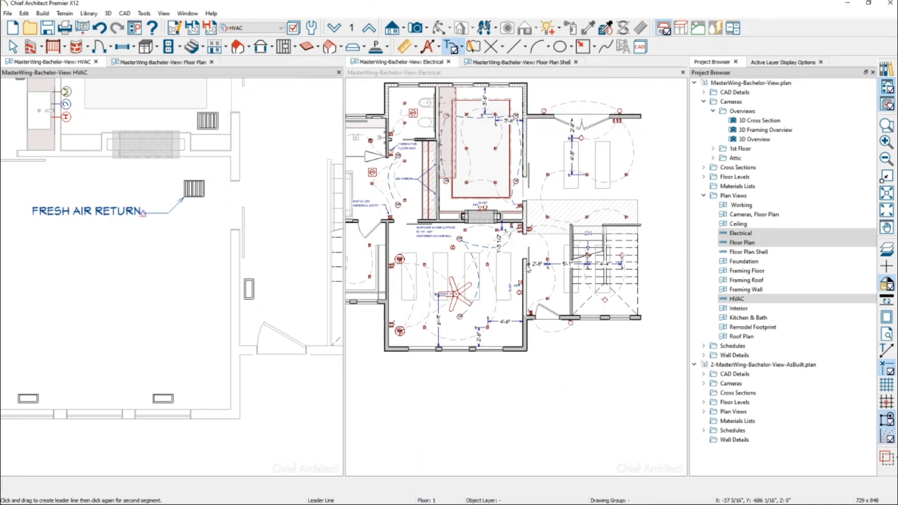
Select the FRESH AIR RETURN text and show its layer in the active layer display options, comparing with the master bedroom in the Electrical view.
{"action": "scroll", "coordinate": [528, 269], "scroll_direction": "up", "scroll_amount": 1}
{"action": "scroll", "coordinate": [528, 267], "scroll_direction": "up", "scroll_amount": 1}
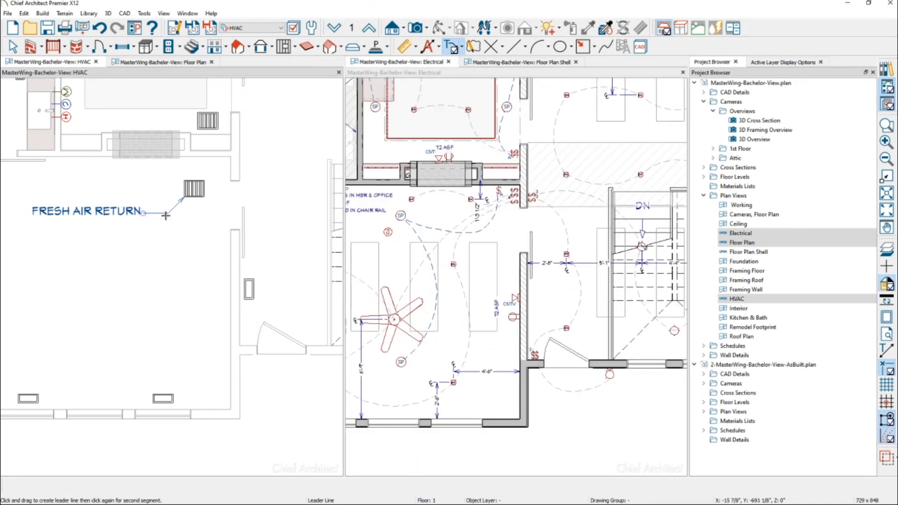
{"action": "key", "text": "space"}
{"action": "left_click", "coordinate": [126, 216]}
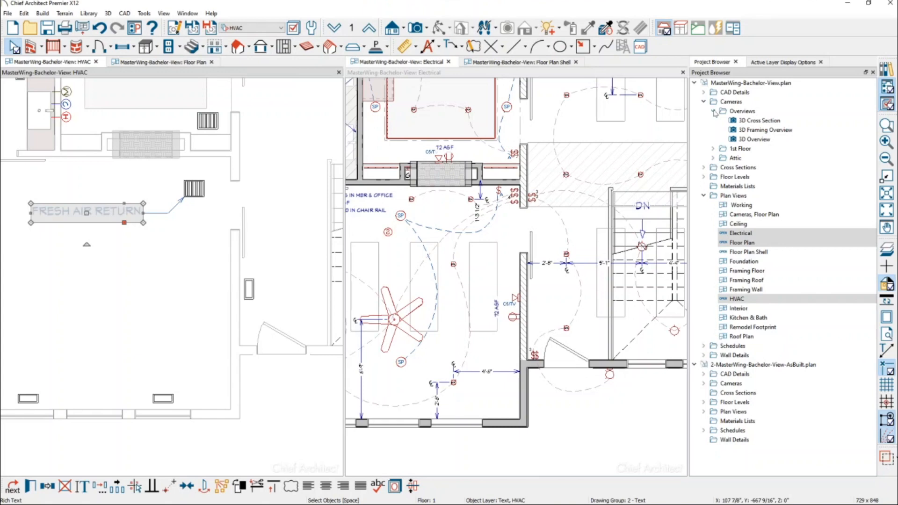
{"action": "left_click", "coordinate": [784, 62]}
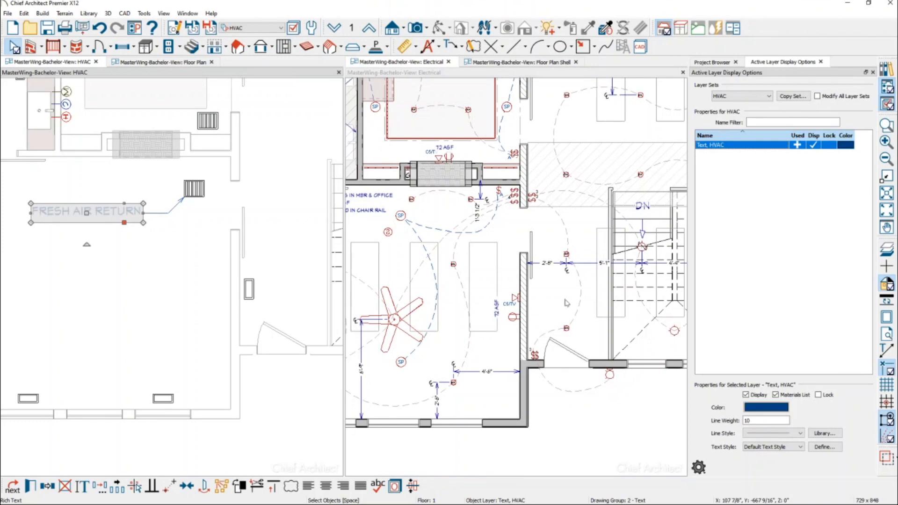
{"action": "middle_click_drag", "start_coordinate": [566, 303], "coordinate": [494, 278]}
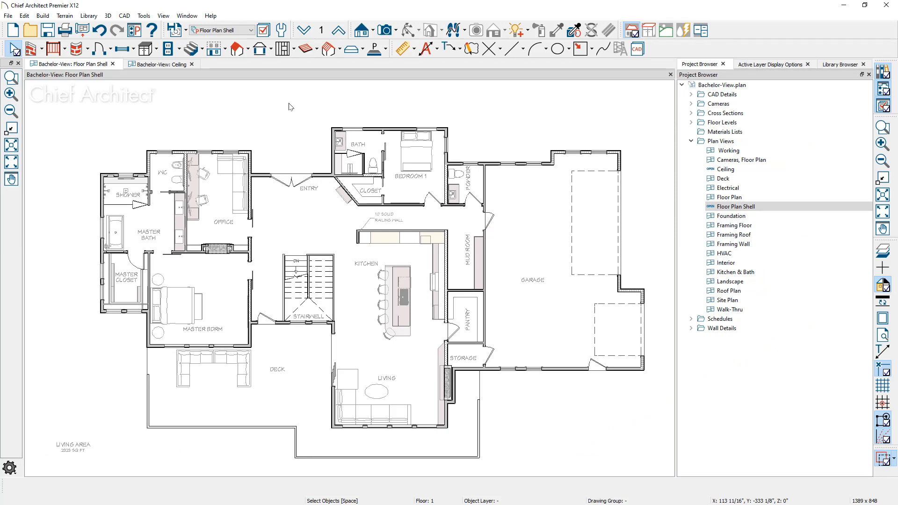
Review the saved plan views of Bachelor-View and open the Electrical plan view.
{"action": "left_click", "coordinate": [251, 30]}
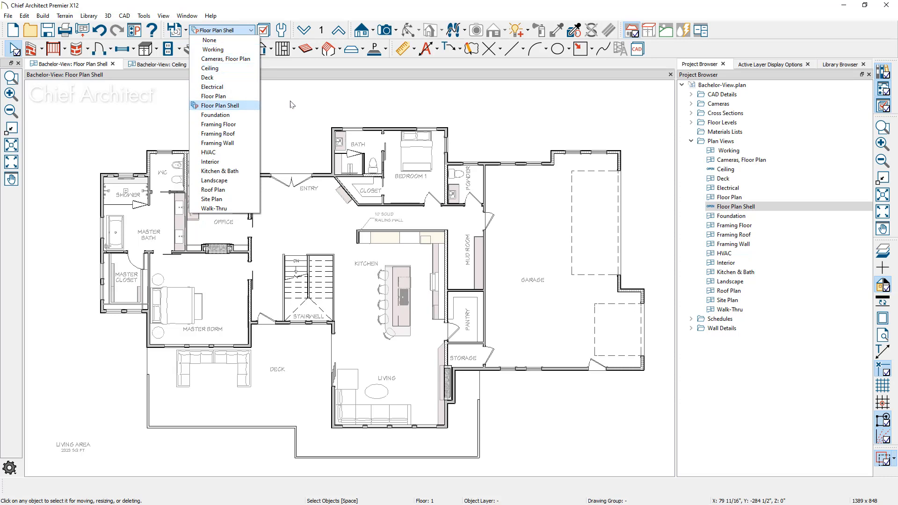
{"action": "left_click", "coordinate": [717, 69]}
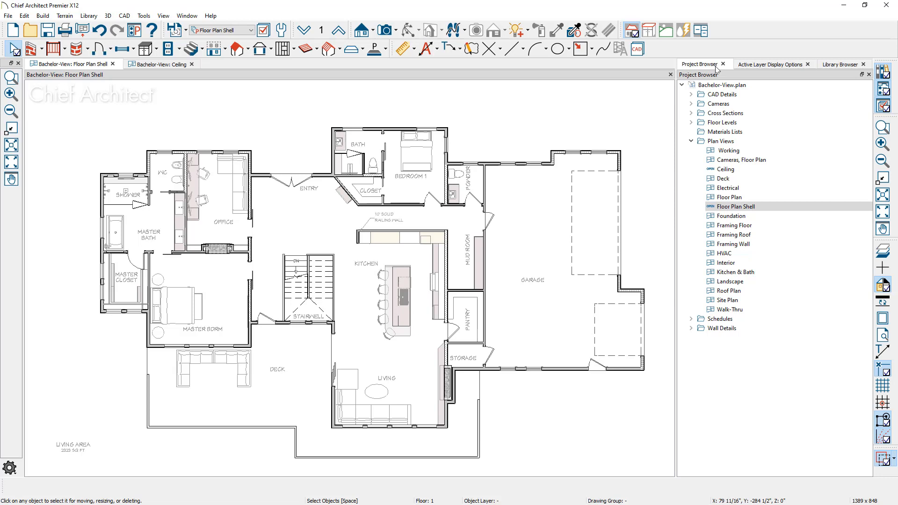
{"action": "left_click", "coordinate": [754, 142]}
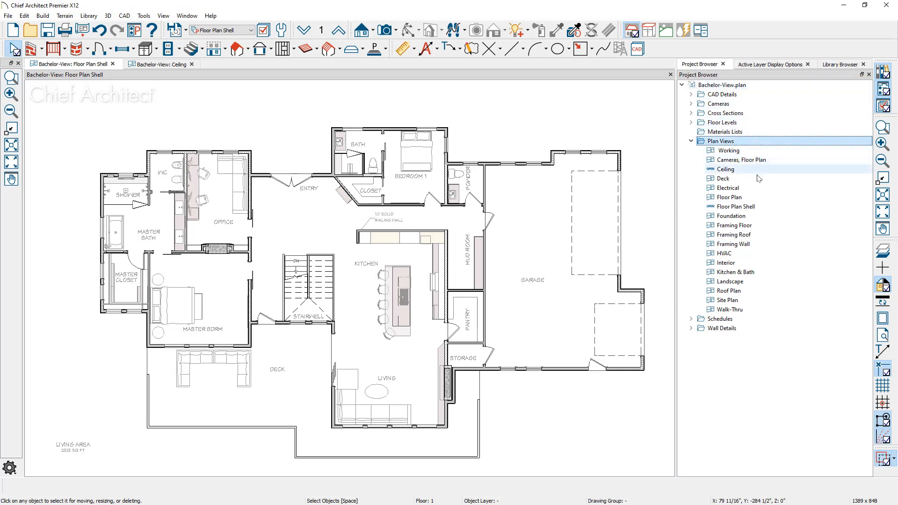
{"action": "double_click", "coordinate": [728, 187]}
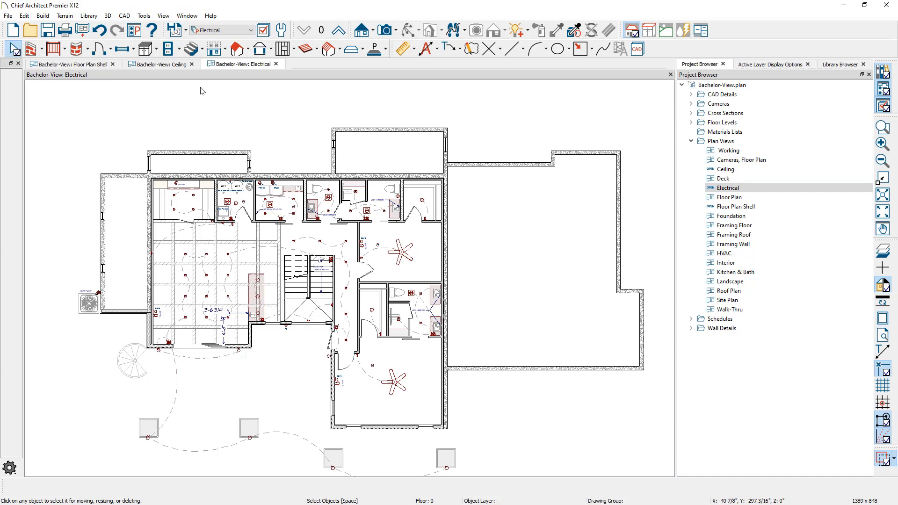
Revisit the Ceiling and Floor Plan Shell views, and open the saved Foundation plan view.
{"action": "left_click", "coordinate": [171, 67]}
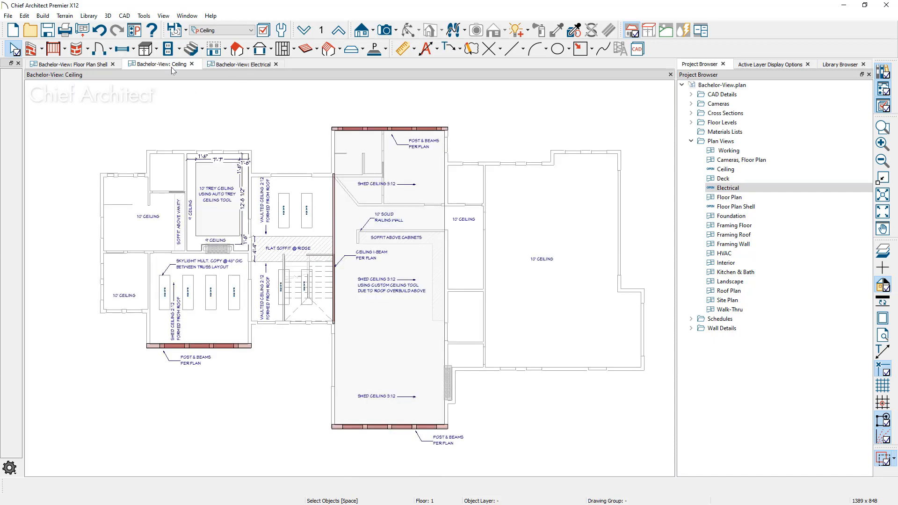
{"action": "left_click", "coordinate": [99, 66]}
{"action": "left_click", "coordinate": [783, 142]}
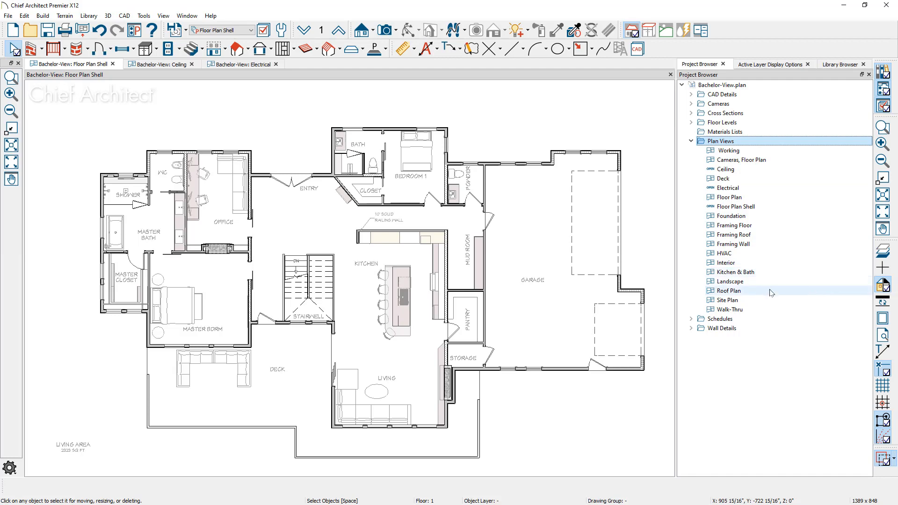
{"action": "double_click", "coordinate": [762, 218]}
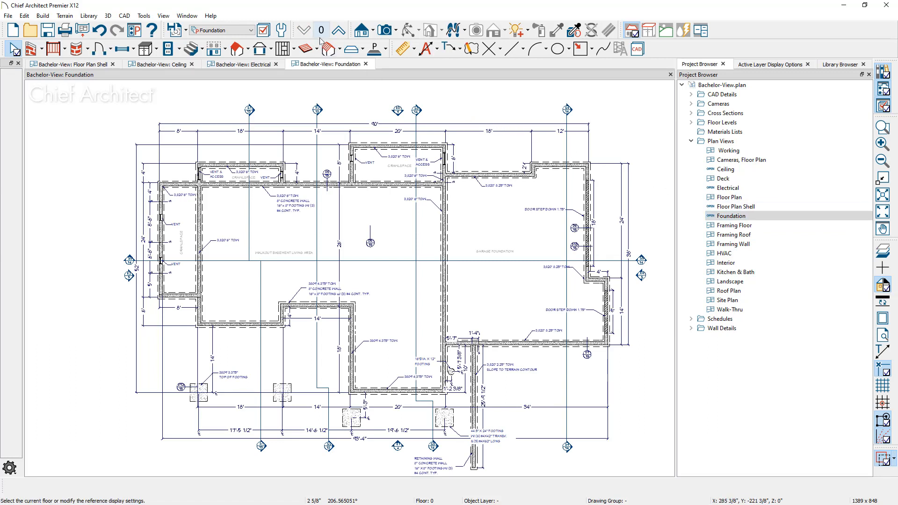
Compare the open Electrical, Ceiling and Floor Plan Shell views, and return to the Foundation view.
{"action": "left_click", "coordinate": [261, 66]}
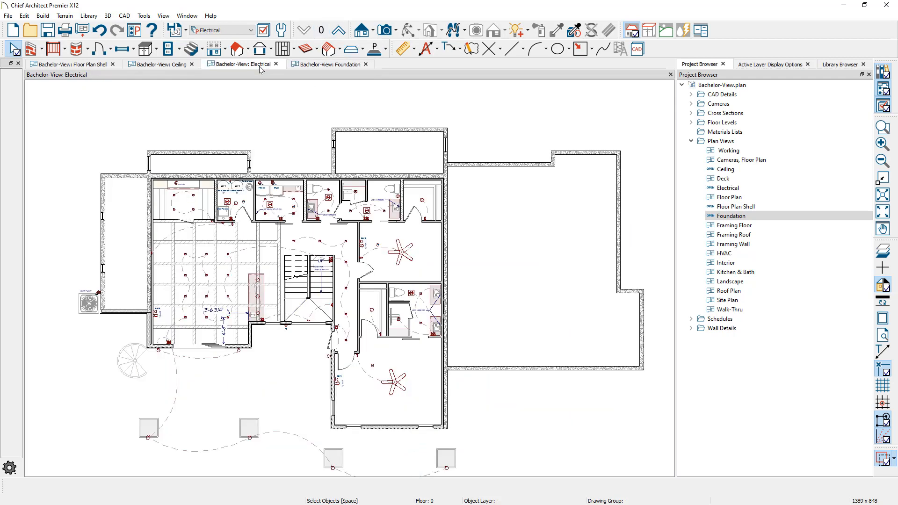
{"action": "left_click", "coordinate": [177, 68]}
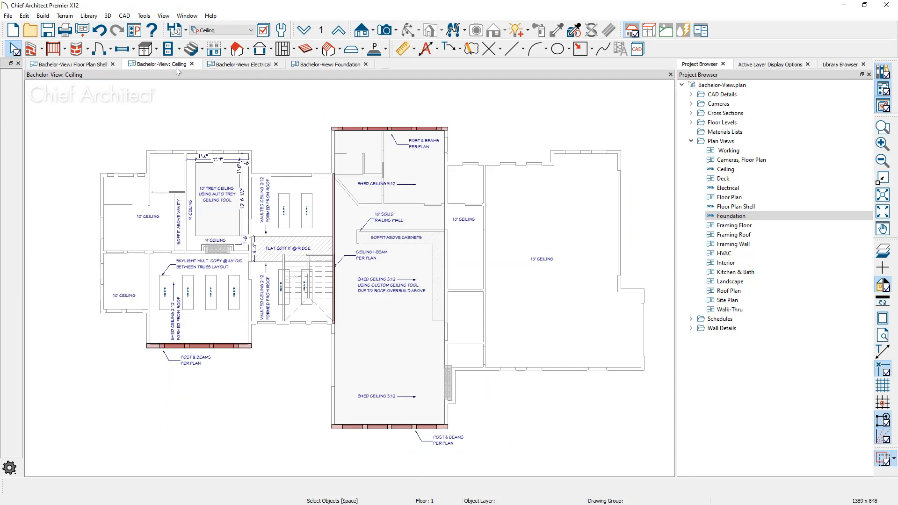
{"action": "left_click", "coordinate": [96, 66]}
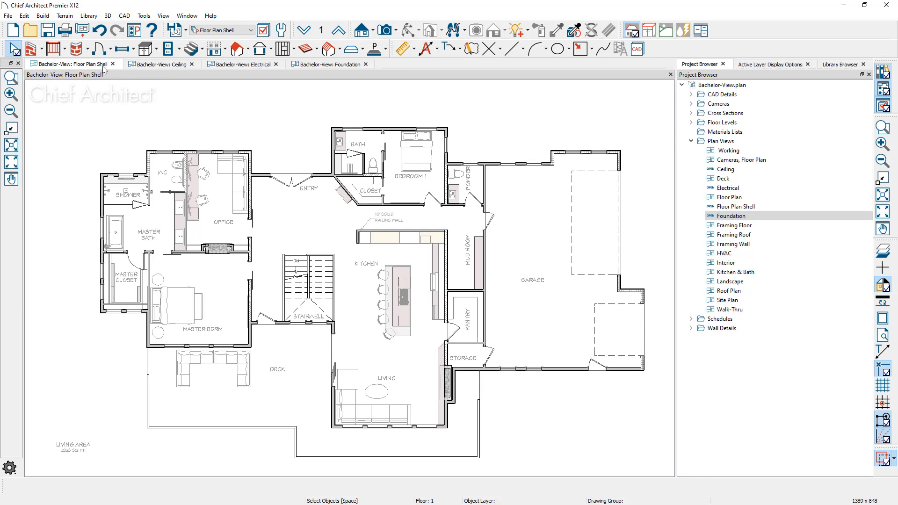
{"action": "left_click", "coordinate": [307, 65]}
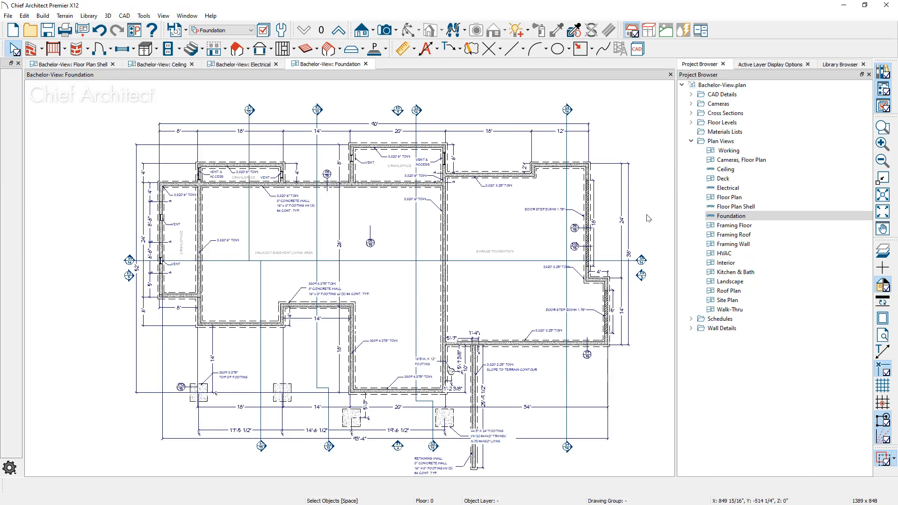
Open the Foundation plan view's specification and examine its general settings and available floor choices, keeping Foundation as the floor.
{"action": "right_click", "coordinate": [771, 216]}
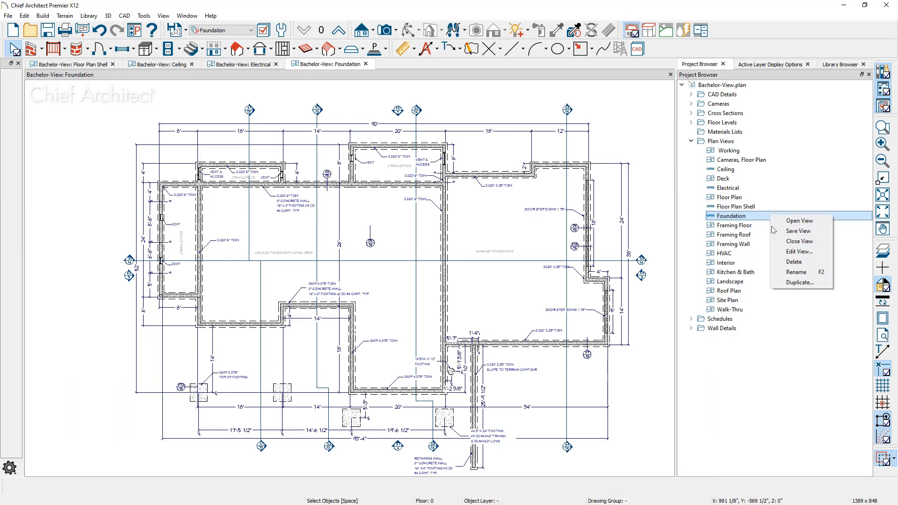
{"action": "left_click", "coordinate": [796, 252]}
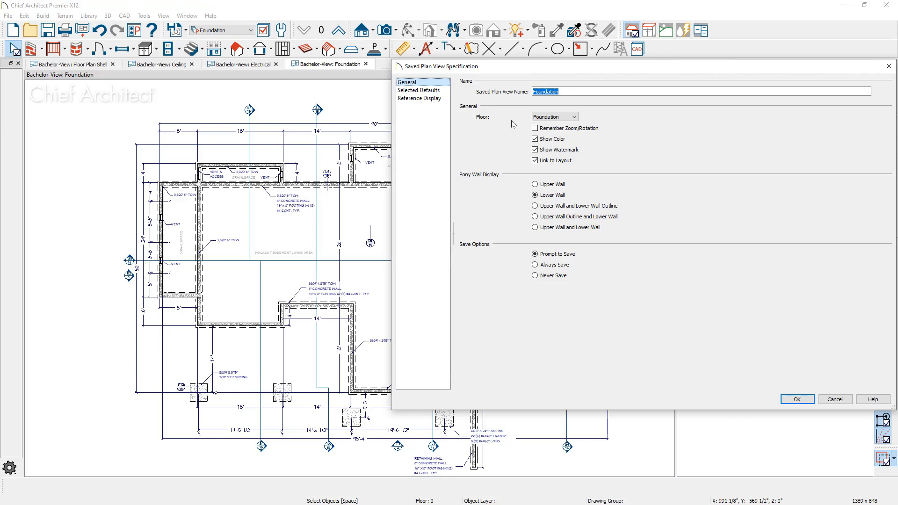
{"action": "left_click", "coordinate": [575, 118]}
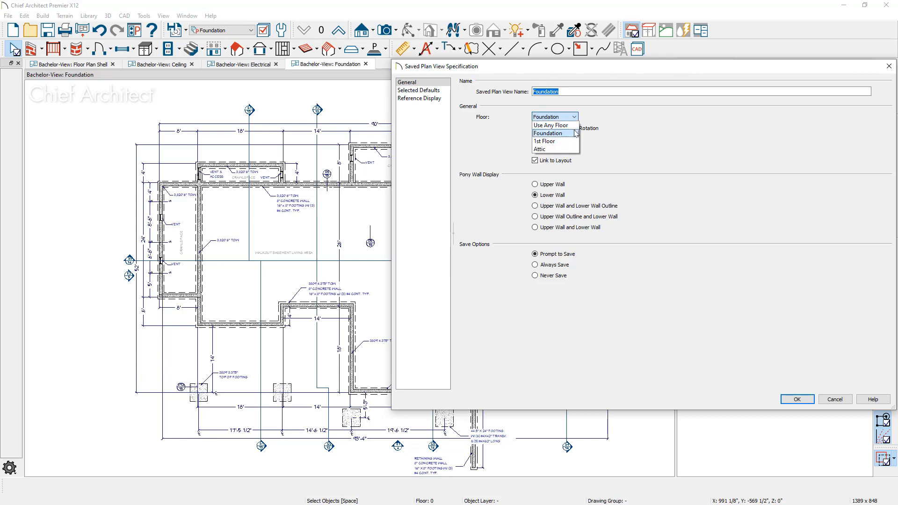
{"action": "left_click", "coordinate": [576, 133]}
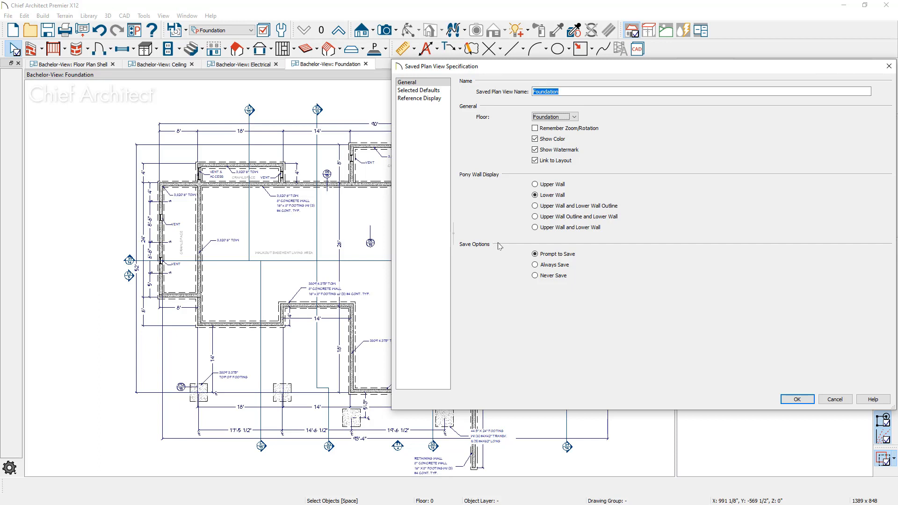
Examine the Foundation view's default set, layer set and reference display settings, and close the specification.
{"action": "left_click", "coordinate": [446, 93]}
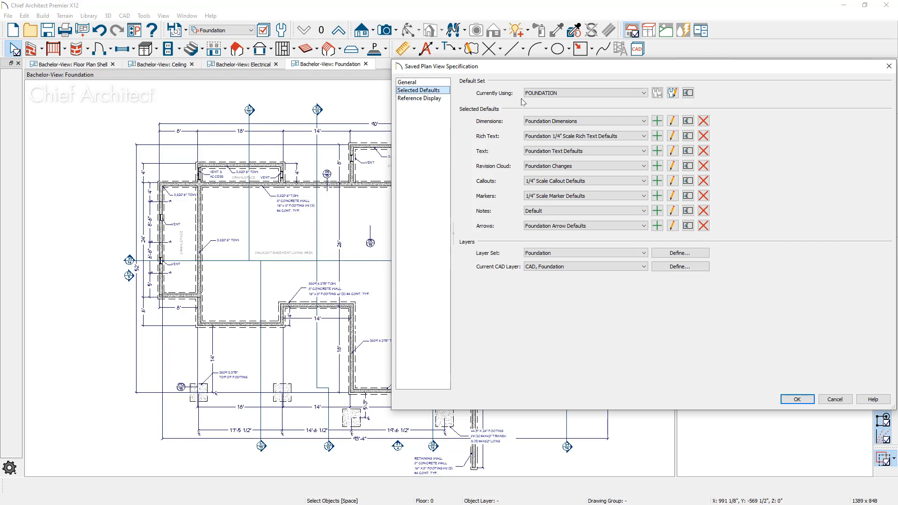
{"action": "left_click", "coordinate": [610, 93]}
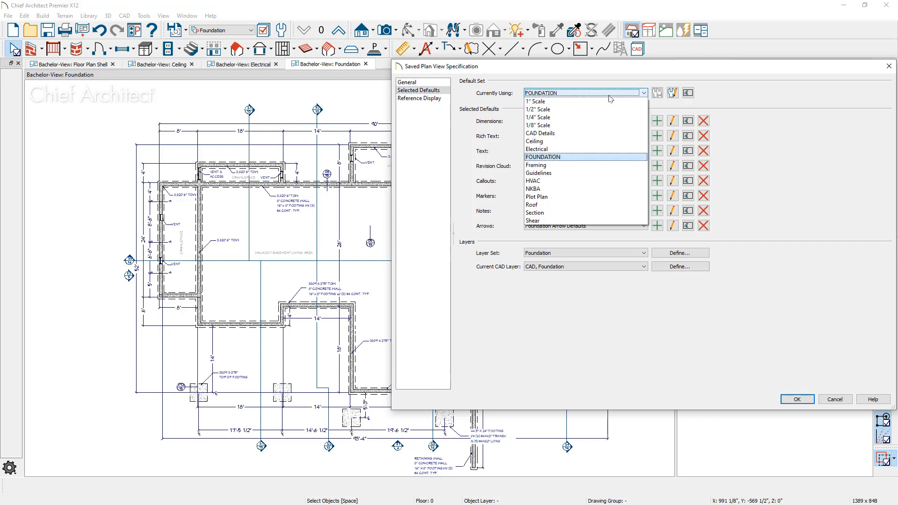
{"action": "left_click", "coordinate": [609, 95]}
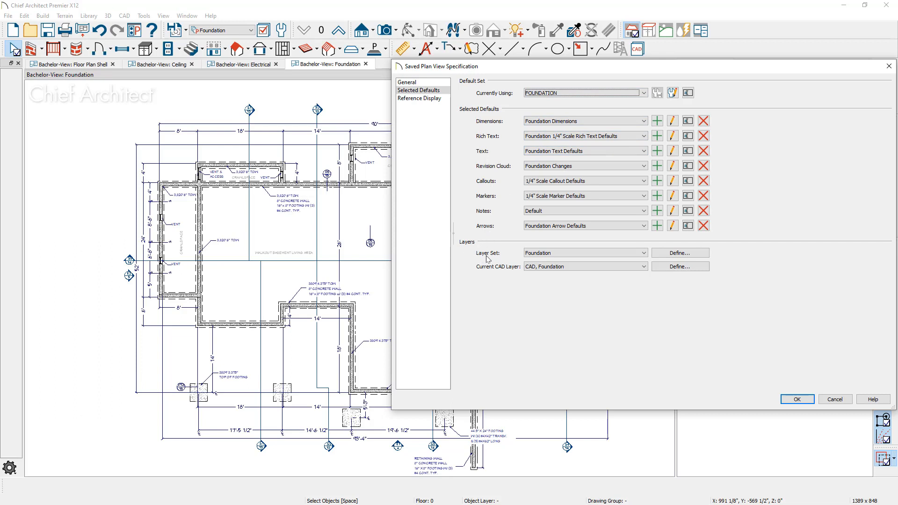
{"action": "left_click", "coordinate": [562, 255]}
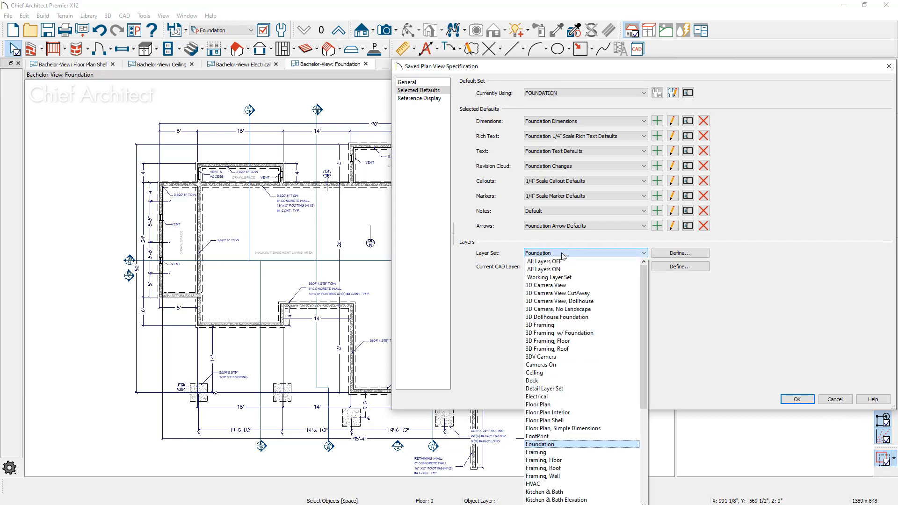
{"action": "left_click", "coordinate": [564, 255]}
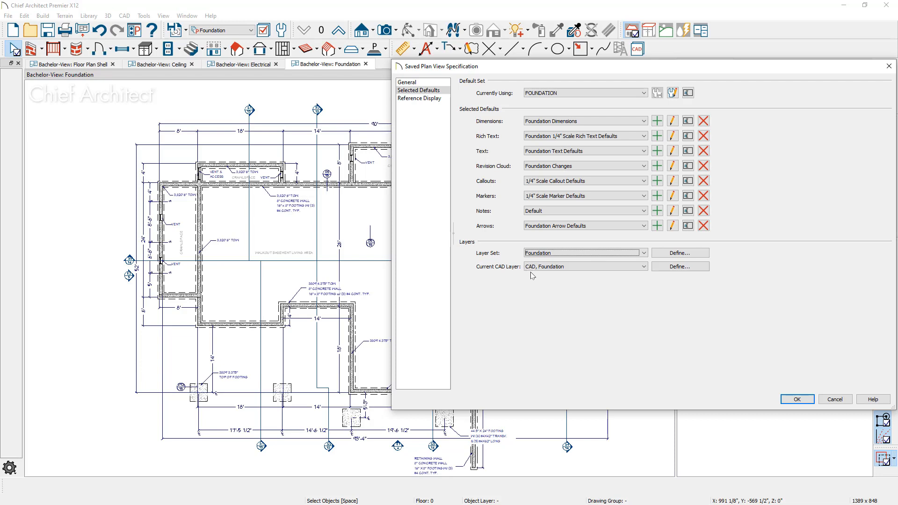
{"action": "left_click", "coordinate": [432, 99]}
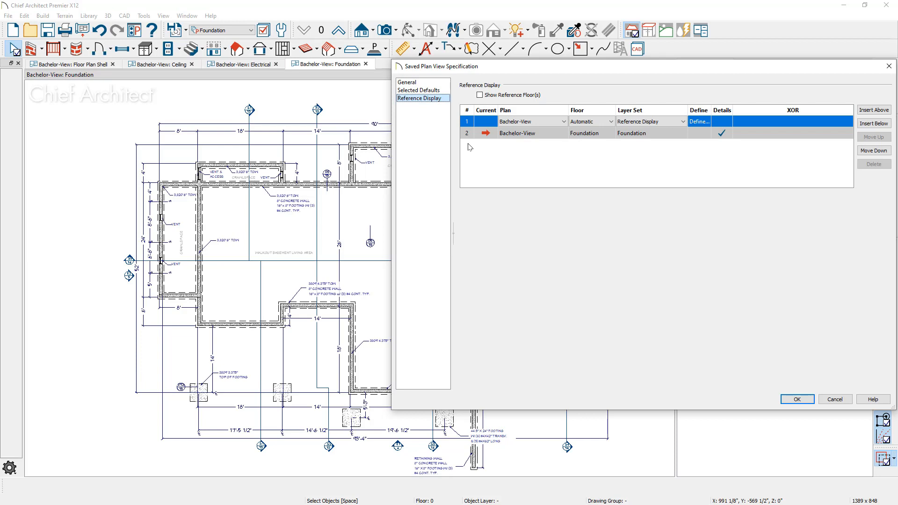
{"action": "left_click", "coordinate": [798, 399]}
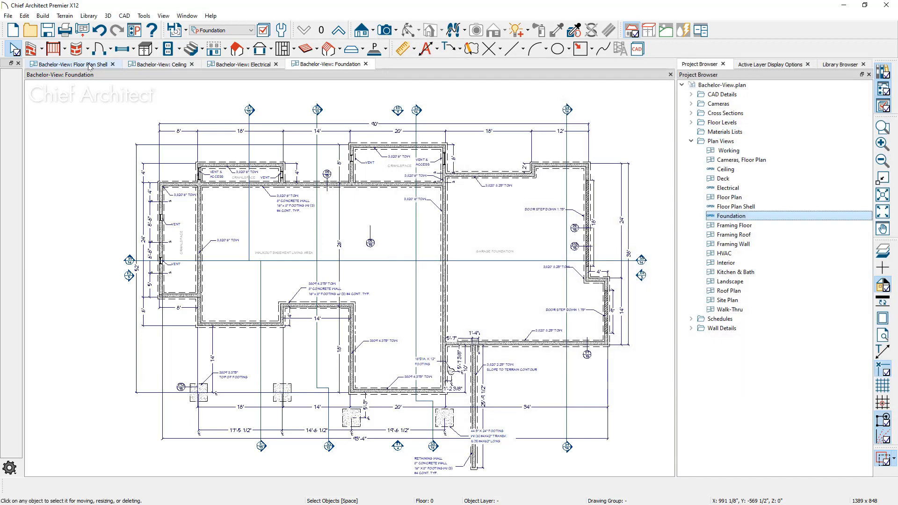
Switch to the Floor Plan Shell view and go down to floor 0, focusing on the entertainment room.
{"action": "left_click", "coordinate": [90, 65]}
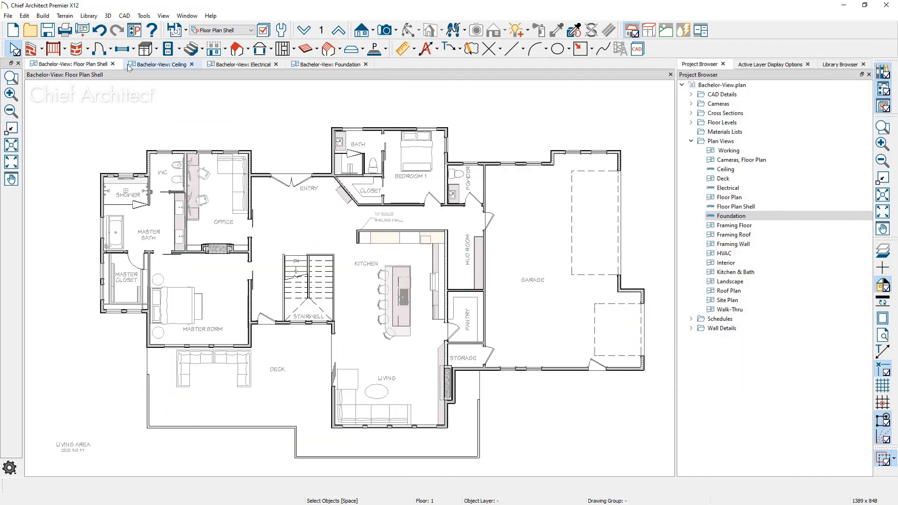
{"action": "left_click", "coordinate": [304, 30]}
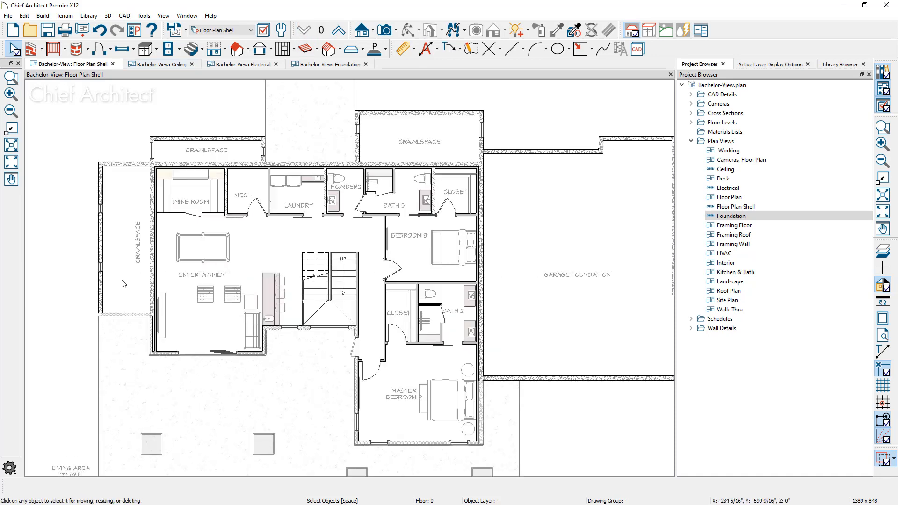
{"action": "scroll", "coordinate": [123, 284], "scroll_direction": "up", "scroll_amount": 1}
{"action": "scroll", "coordinate": [123, 283], "scroll_direction": "up", "scroll_amount": 1}
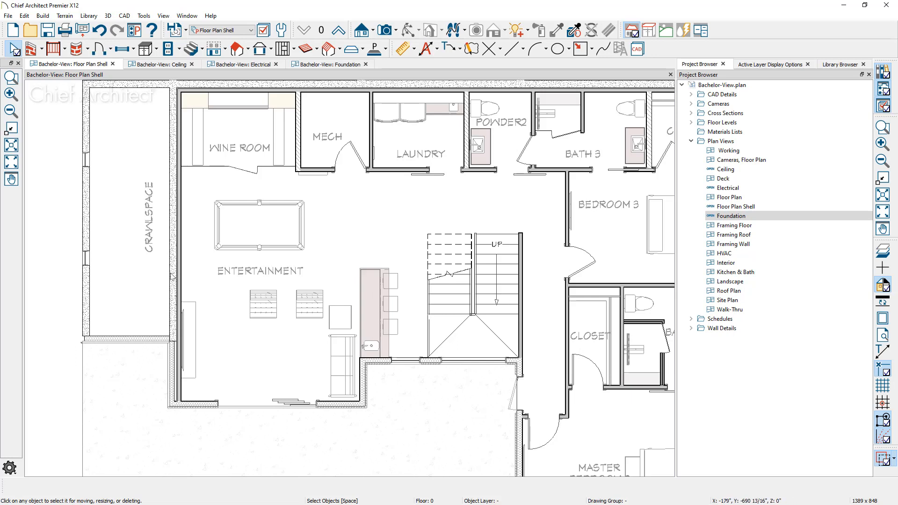
{"action": "key", "text": "Tab"}
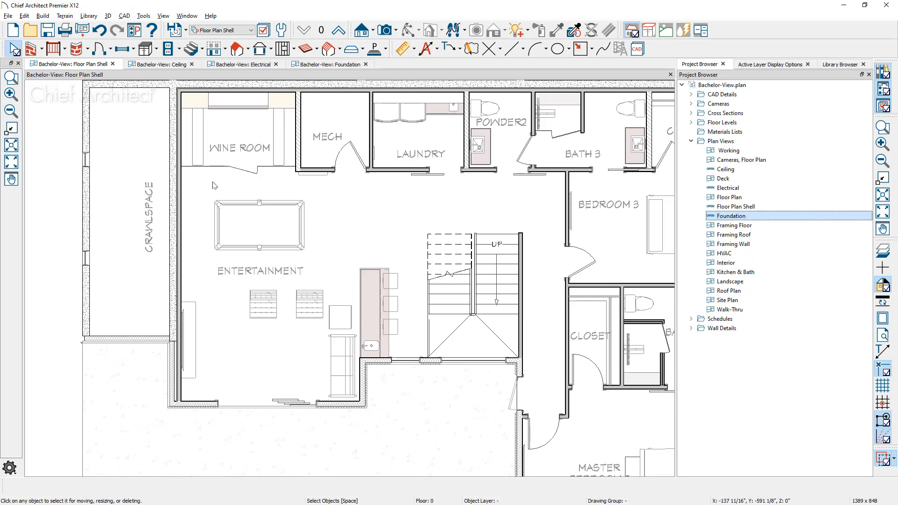
Examine the Floor Plan Shell view's general specification settings, close it, and compare the view with the Foundation view.
{"action": "left_click", "coordinate": [759, 209]}
{"action": "right_click", "coordinate": [759, 210]}
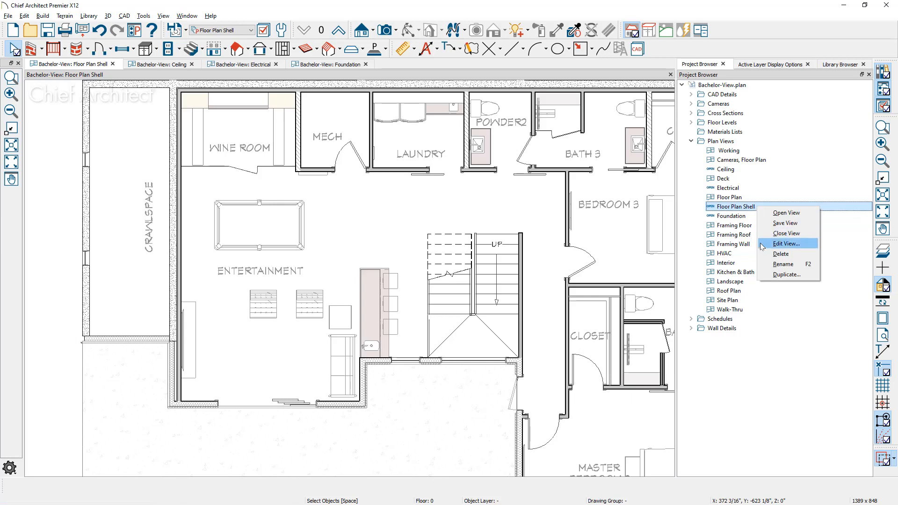
{"action": "left_click", "coordinate": [786, 244]}
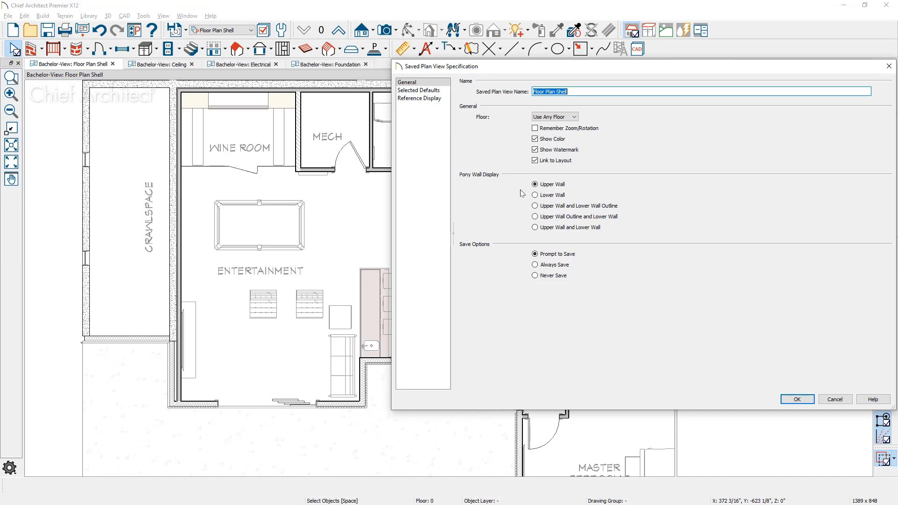
{"action": "left_click", "coordinate": [836, 400]}
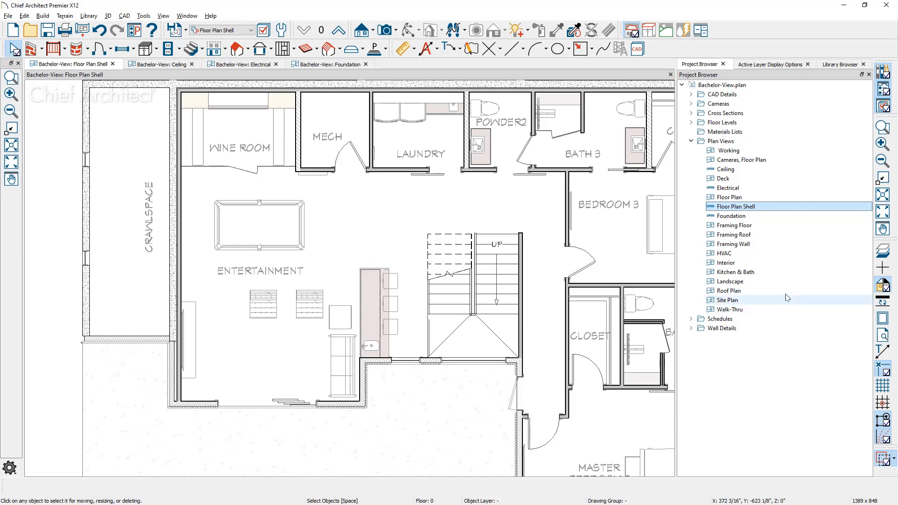
{"action": "left_click", "coordinate": [322, 66]}
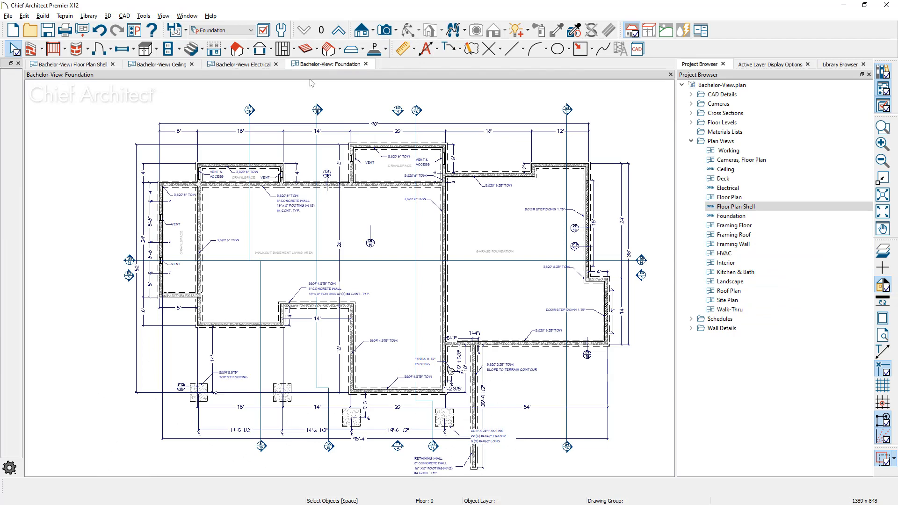
{"action": "left_click", "coordinate": [99, 66]}
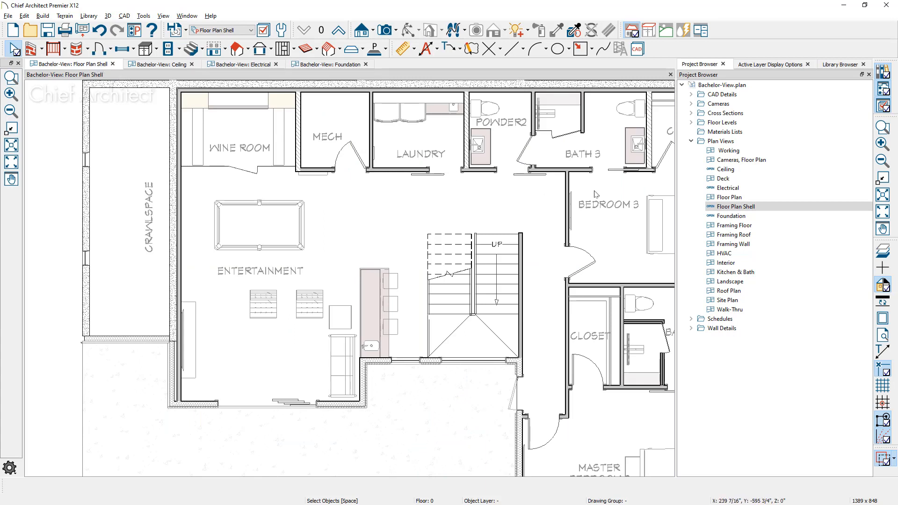
Open the Floor Plan saved view and examine its specification's general settings, selected defaults and layer set, keeping everything as it is.
{"action": "double_click", "coordinate": [759, 196]}
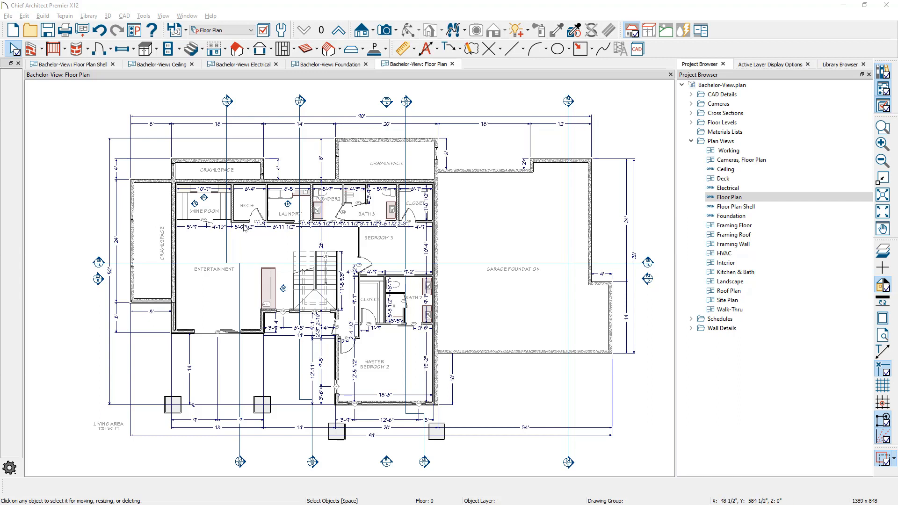
{"action": "left_click", "coordinate": [748, 198]}
{"action": "right_click", "coordinate": [750, 197]}
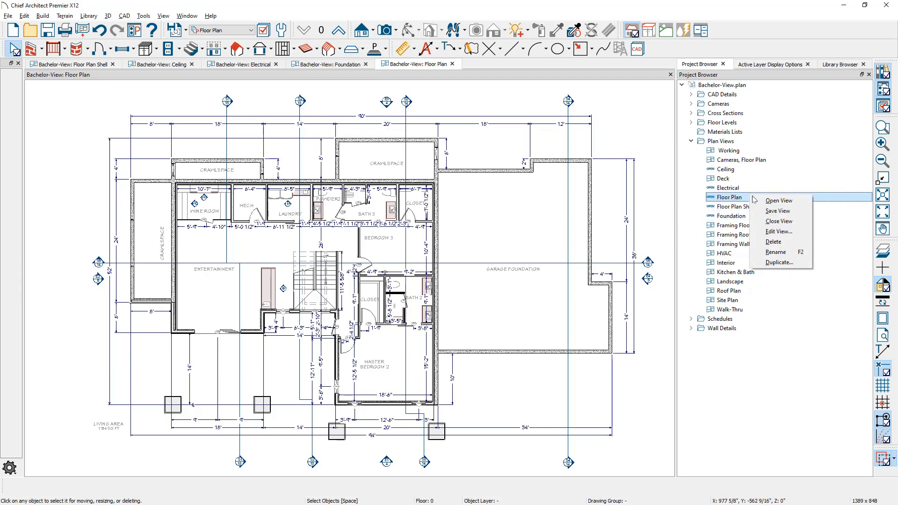
{"action": "left_click", "coordinate": [798, 234]}
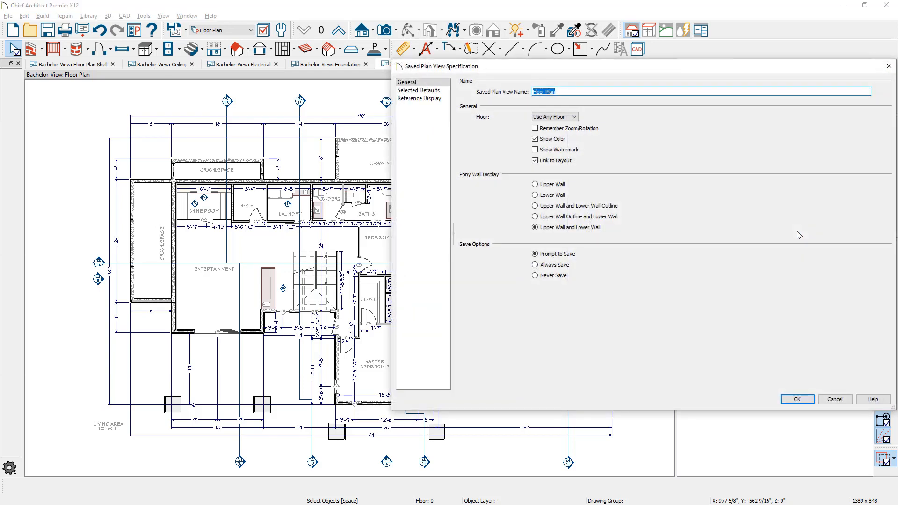
{"action": "left_click", "coordinate": [444, 90]}
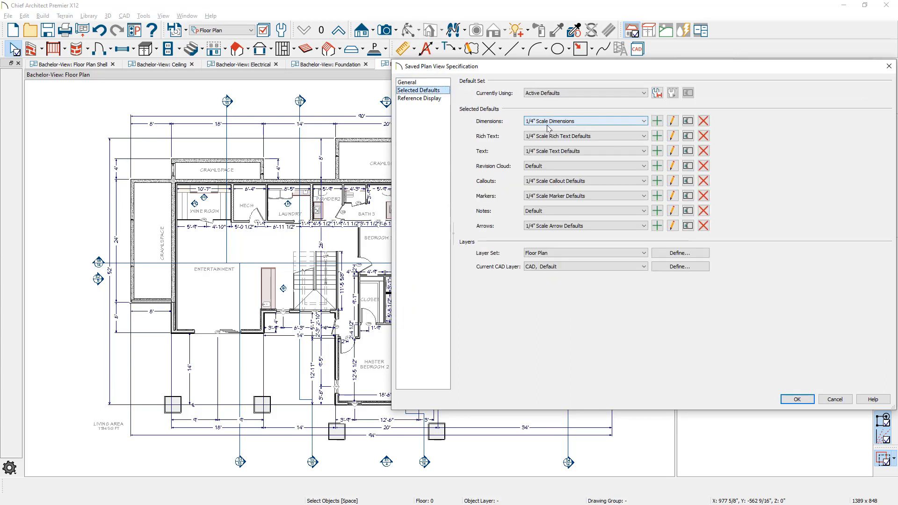
{"action": "key", "text": "Tab"}
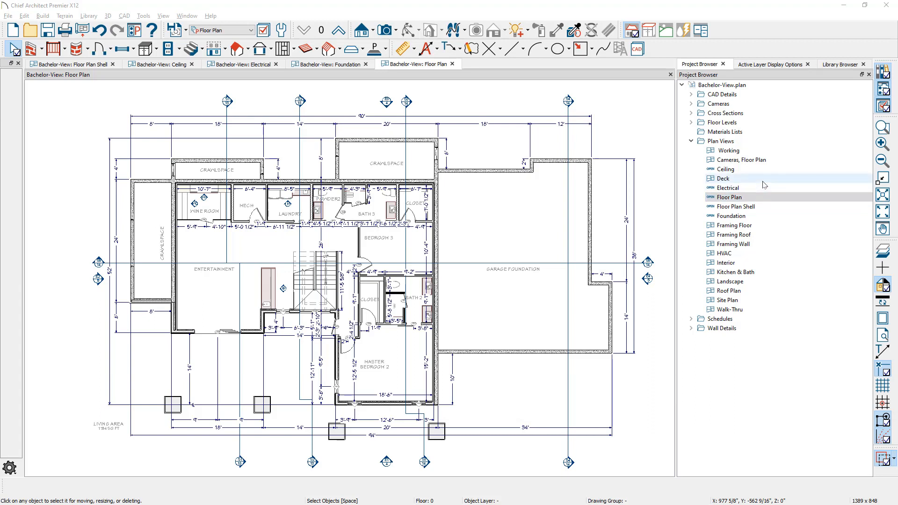
Open the Deck plan view and toggle its reference display off and on to compare the deck framing, leaving it on.
{"action": "double_click", "coordinate": [765, 182]}
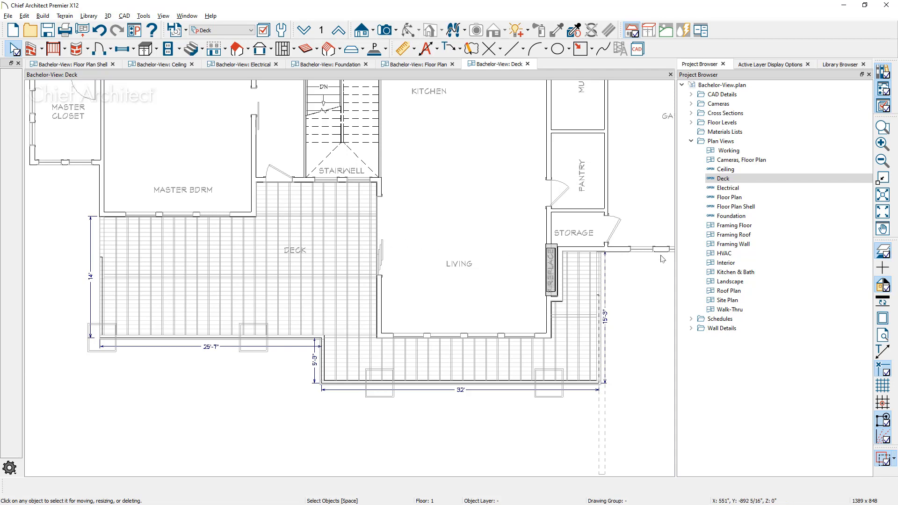
{"action": "left_click", "coordinate": [884, 253]}
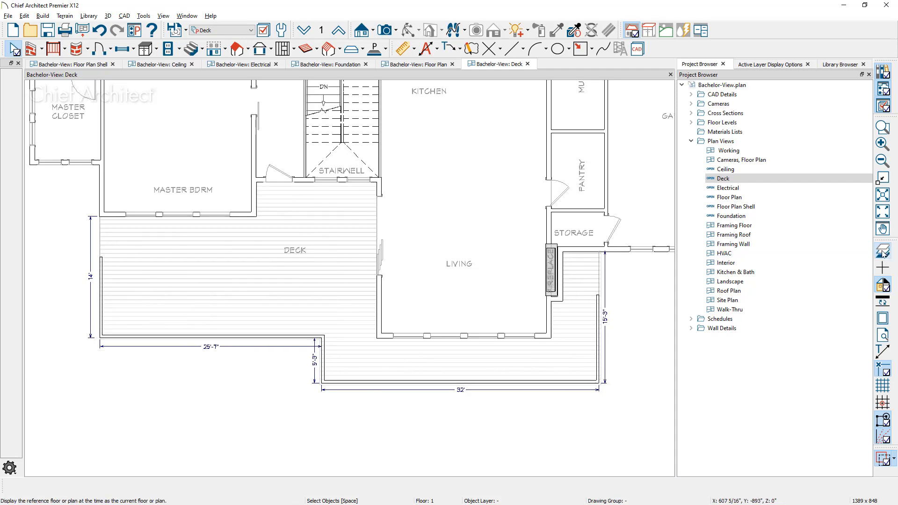
{"action": "left_click", "coordinate": [884, 253]}
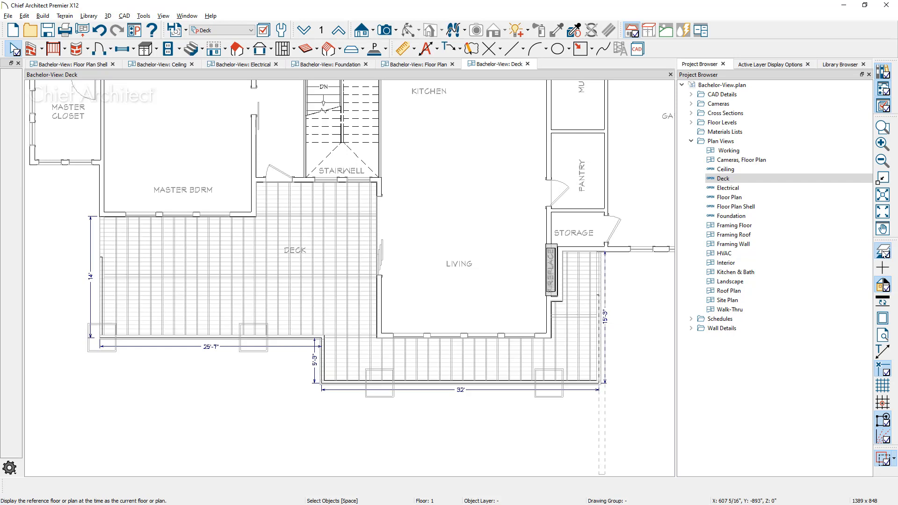
{"action": "left_click", "coordinate": [884, 253]}
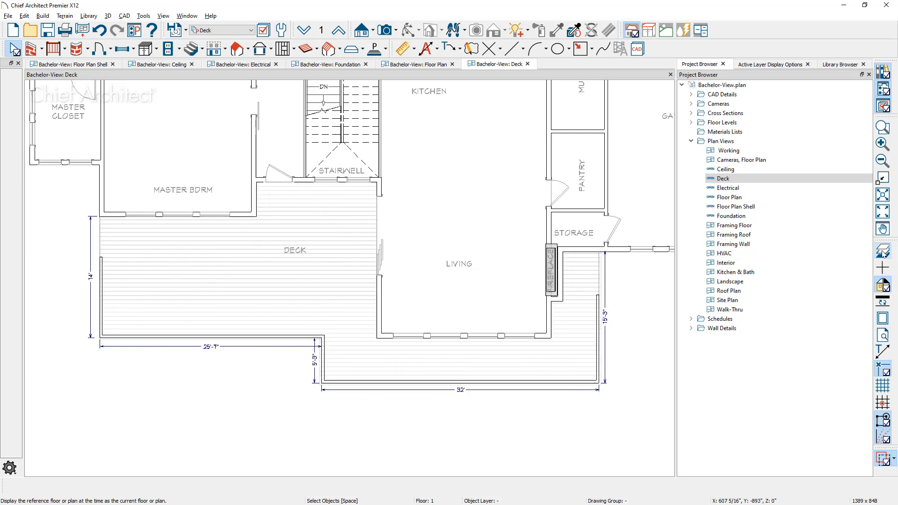
{"action": "left_click", "coordinate": [884, 253]}
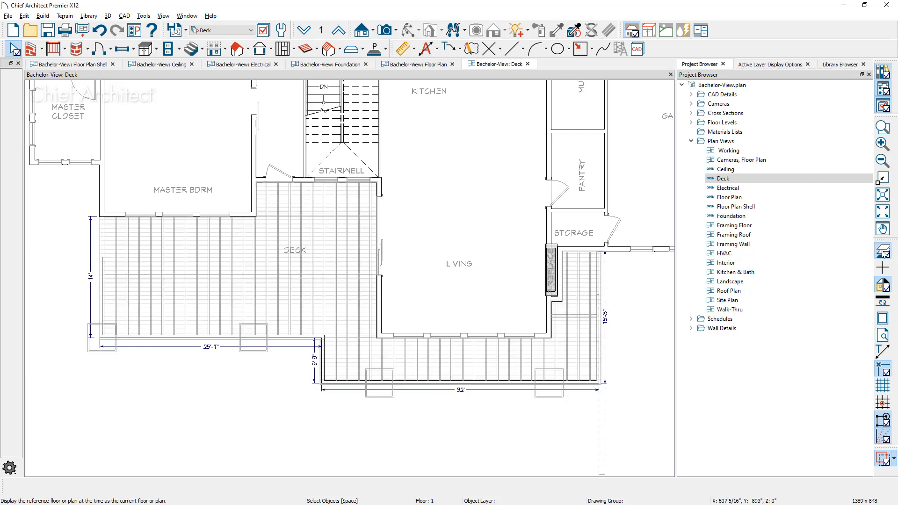
{"action": "left_click", "coordinate": [884, 253]}
{"action": "left_click", "coordinate": [884, 253]}
Examine the Deck view's selected defaults, reference display settings and the layers of its Ref. Deck layer set, and close the specification.
{"action": "right_click", "coordinate": [792, 180]}
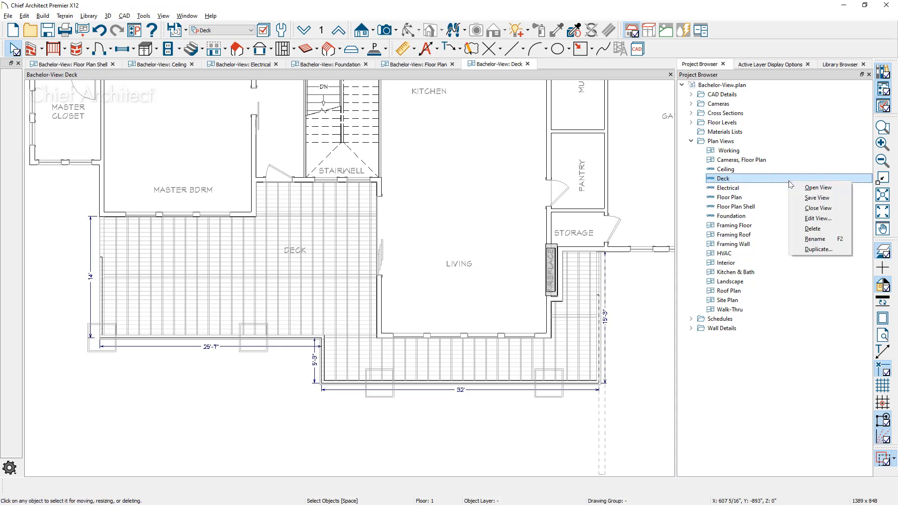
{"action": "left_click", "coordinate": [819, 218]}
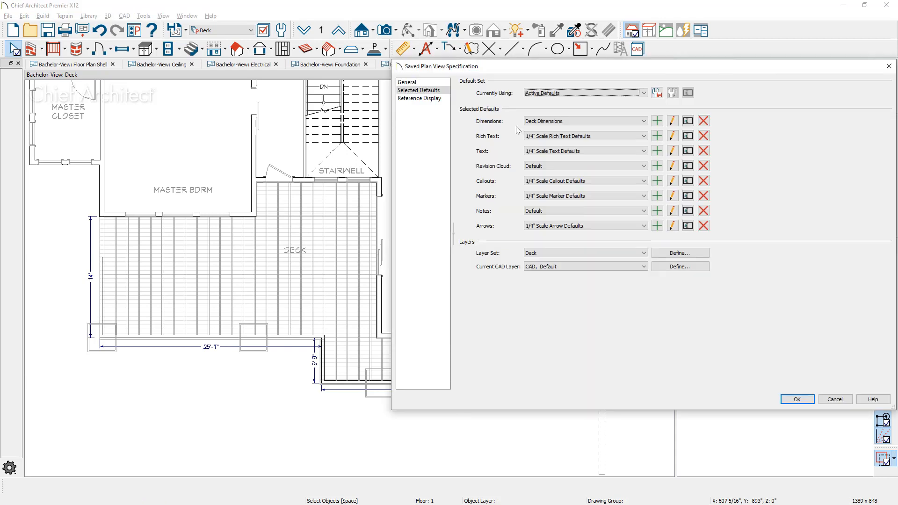
{"action": "left_click", "coordinate": [447, 100]}
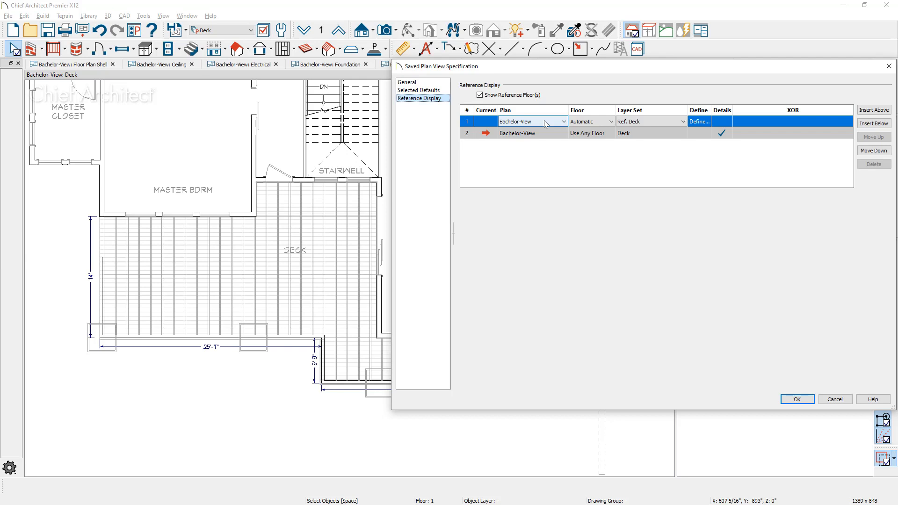
{"action": "left_click", "coordinate": [575, 124]}
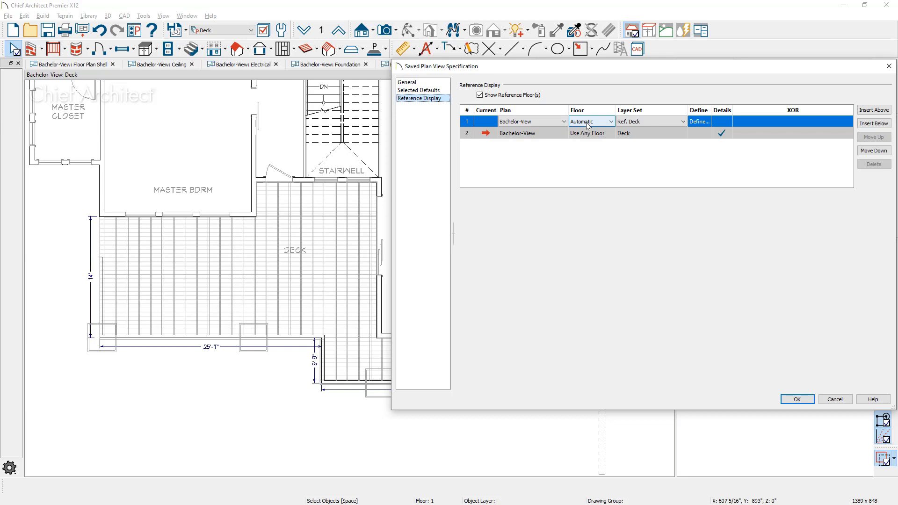
{"action": "left_click", "coordinate": [620, 125]}
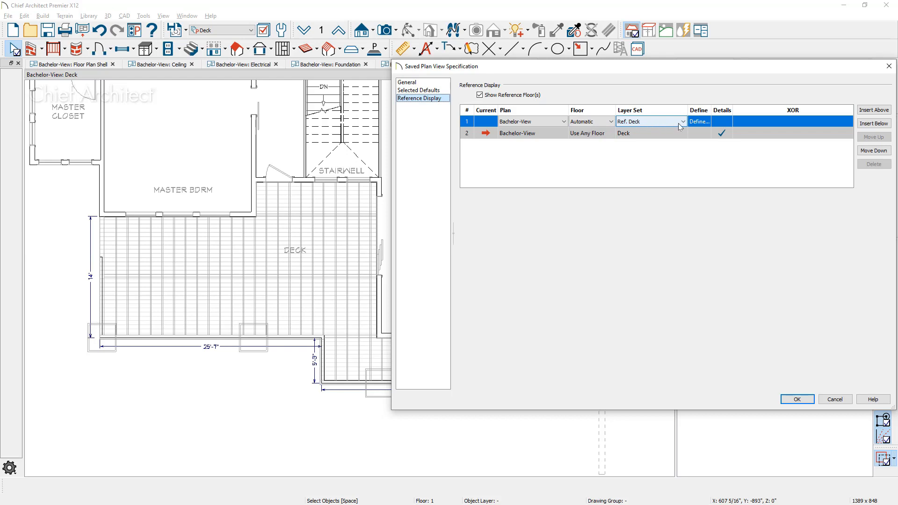
{"action": "left_click", "coordinate": [700, 121]}
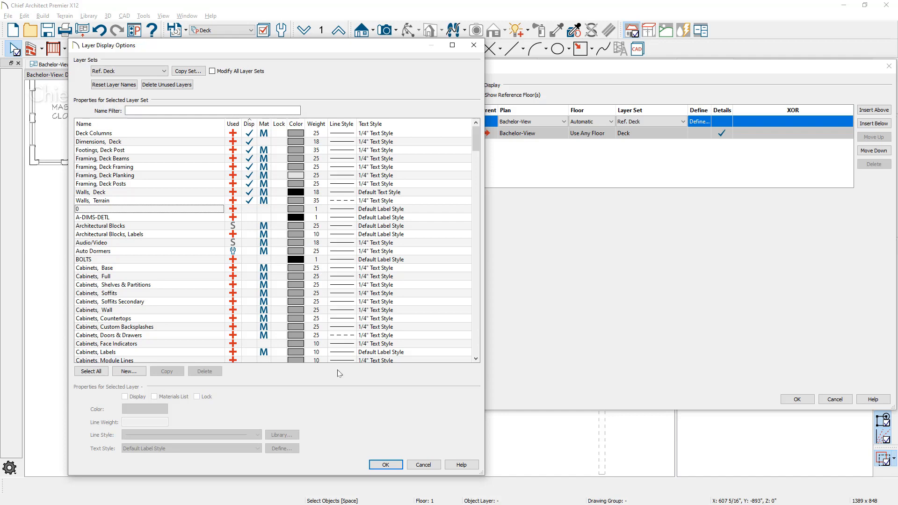
{"action": "left_click", "coordinate": [386, 465]}
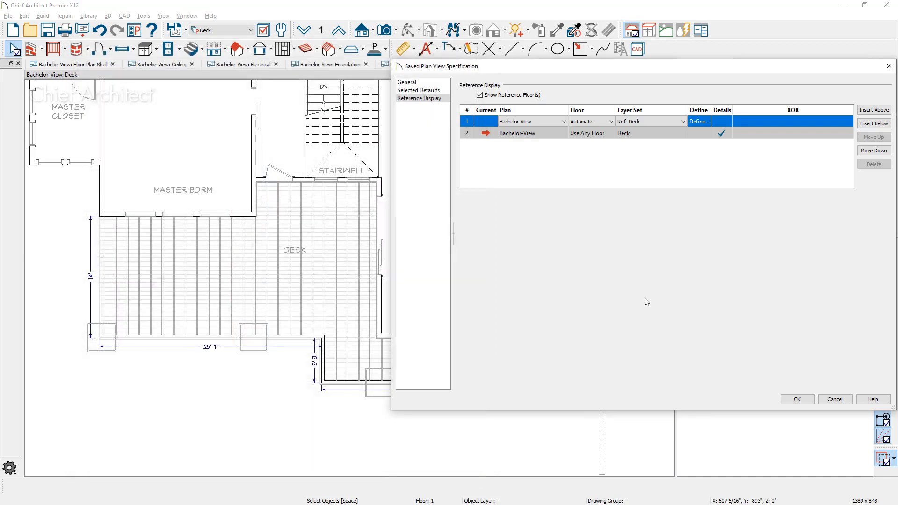
{"action": "left_click", "coordinate": [798, 399]}
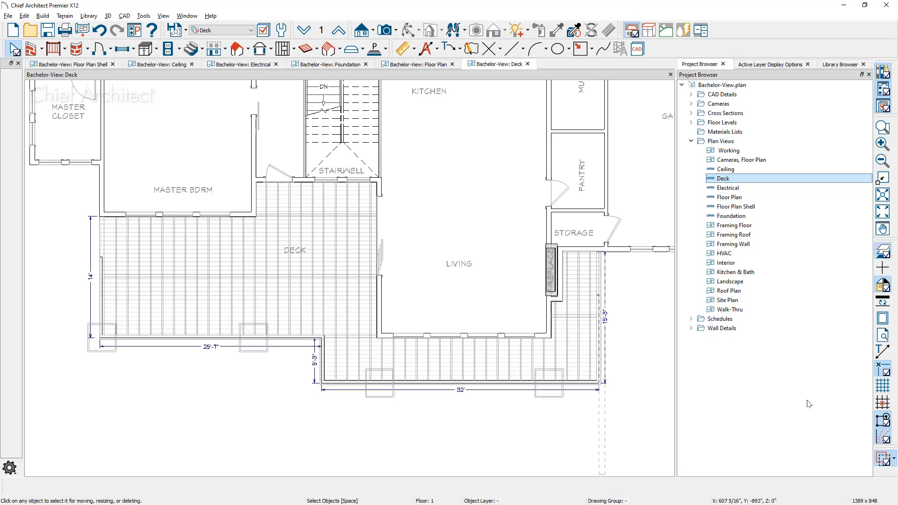
Reopen the Deck view's specification, examine its reference display and general save options, and close it without changes.
{"action": "right_click", "coordinate": [765, 182]}
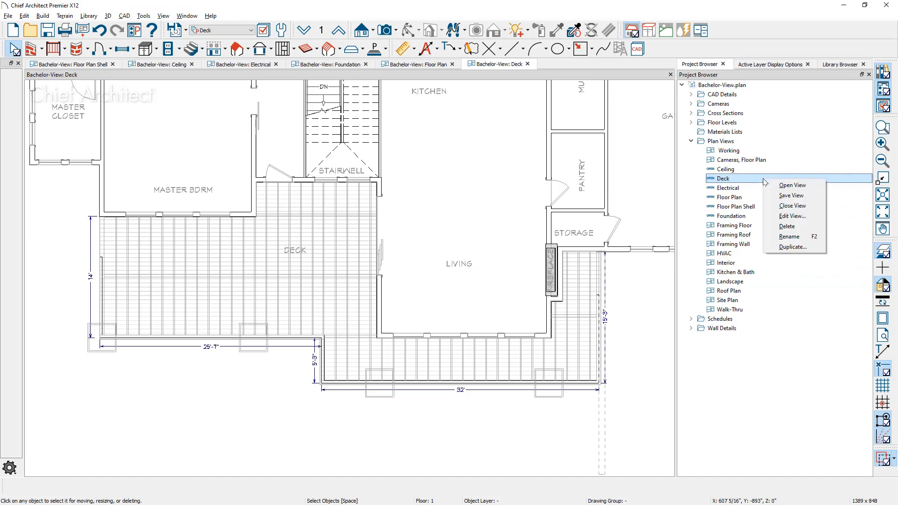
{"action": "left_click", "coordinate": [797, 219]}
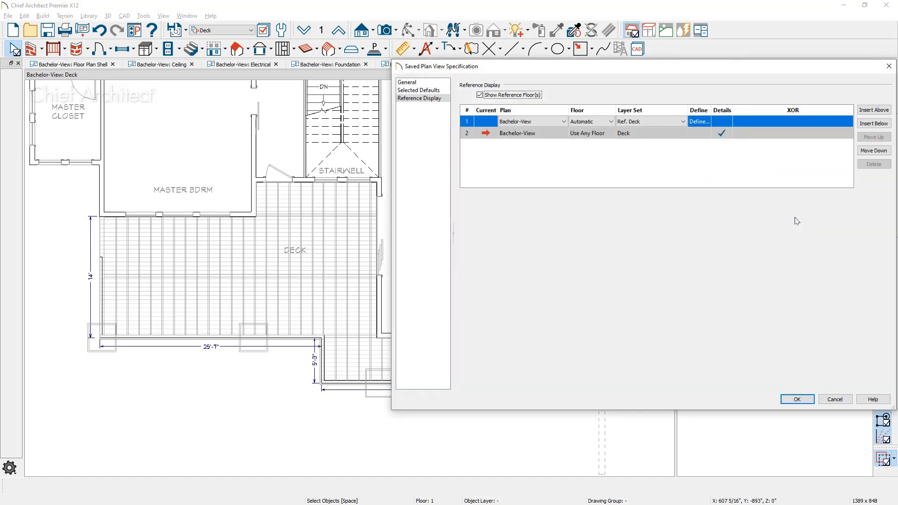
{"action": "left_click", "coordinate": [435, 99]}
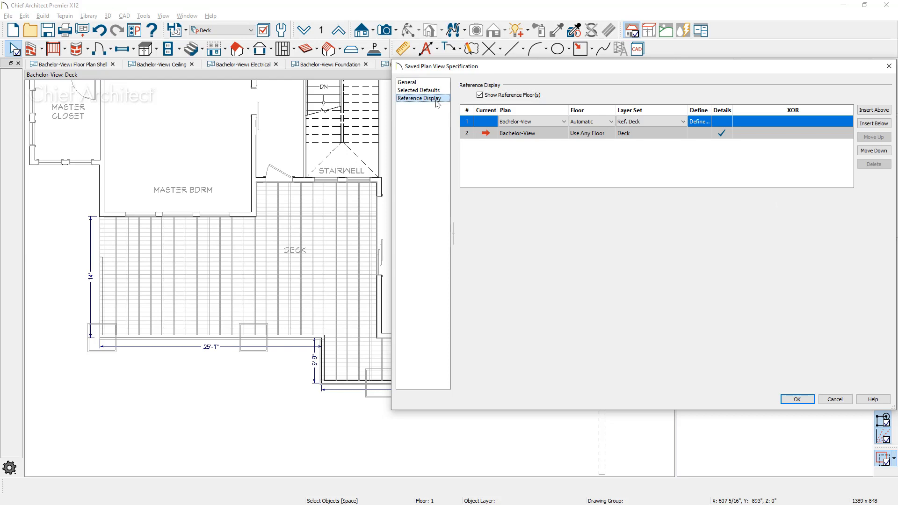
{"action": "left_click", "coordinate": [421, 82]}
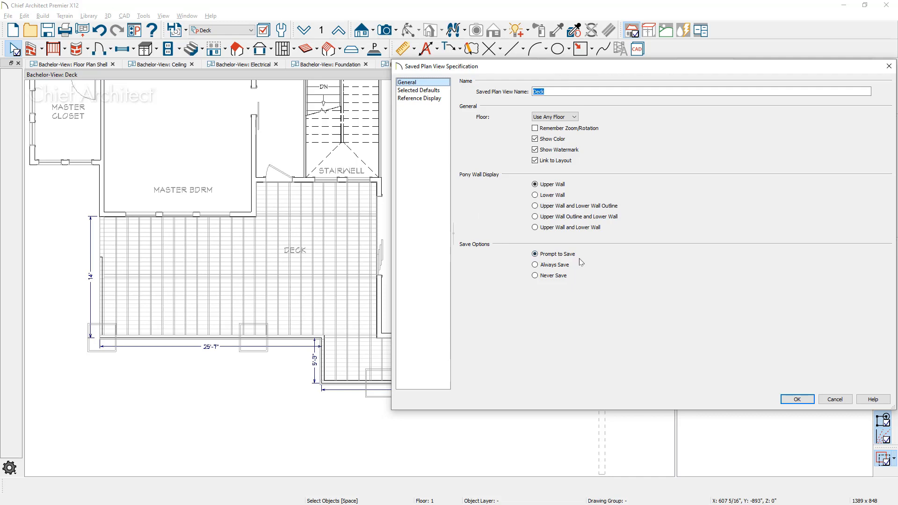
{"action": "left_click", "coordinate": [835, 399]}
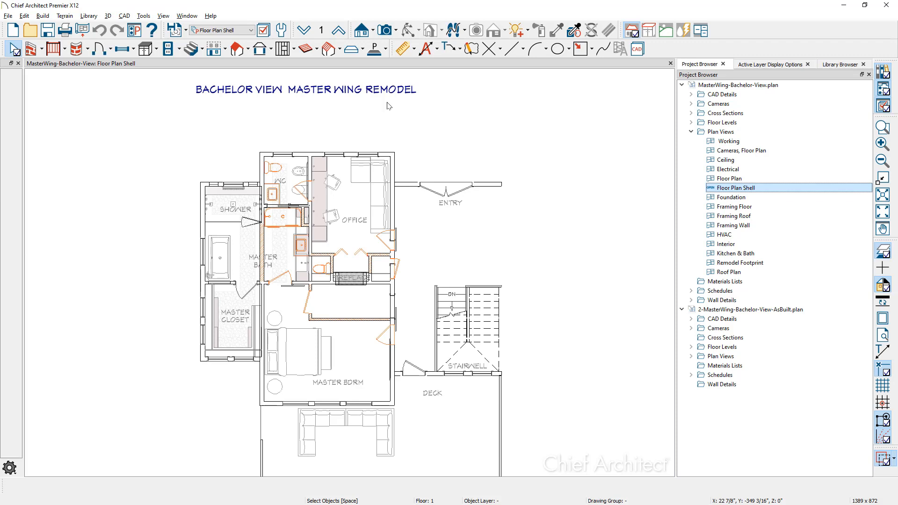
Set the Floor Plan Shell view's reference display to the 2-MasterWing-Bachelor-View-AsBuilt plan with the FootPrint layer set.
{"action": "scroll", "coordinate": [320, 169], "scroll_direction": "up", "scroll_amount": 3}
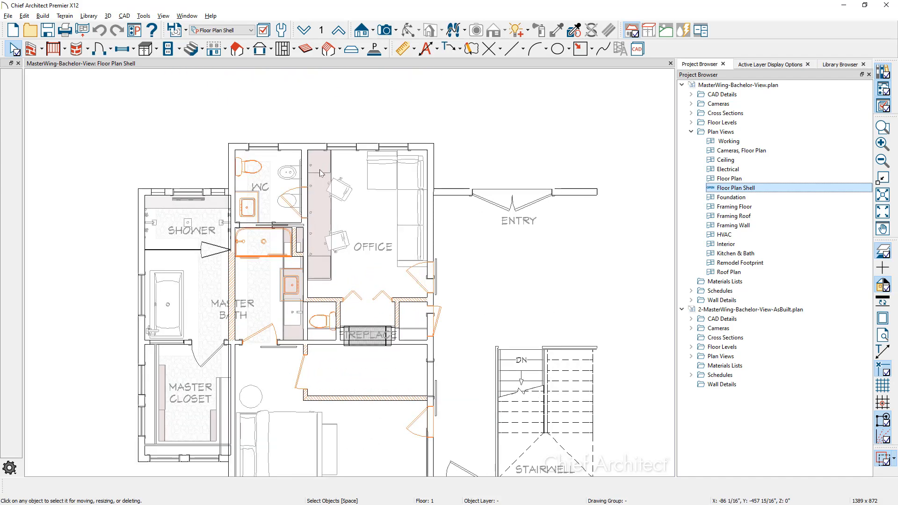
{"action": "right_click", "coordinate": [761, 191]}
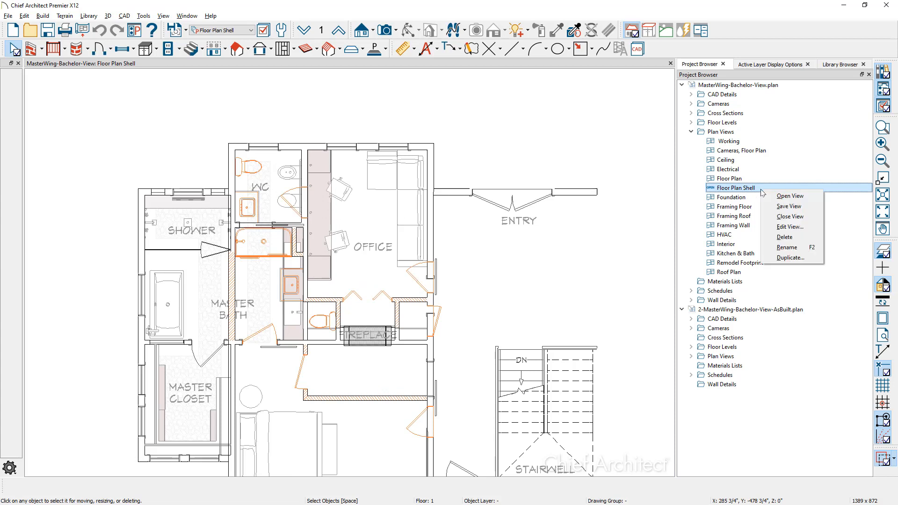
{"action": "left_click", "coordinate": [810, 228]}
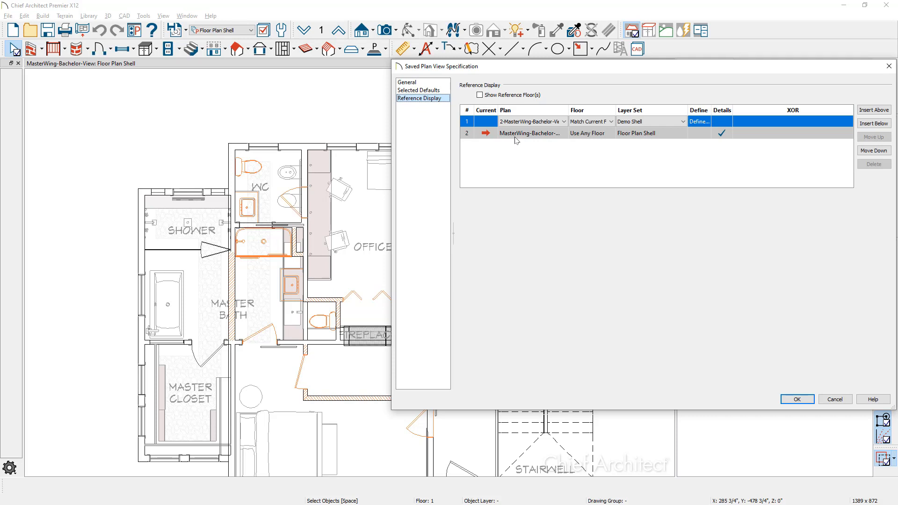
{"action": "left_click", "coordinate": [564, 122]}
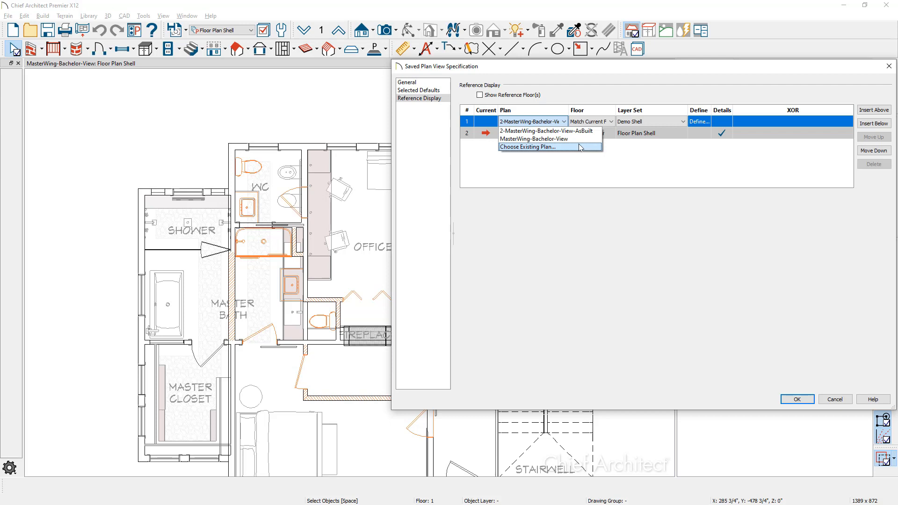
{"action": "left_click", "coordinate": [589, 131]}
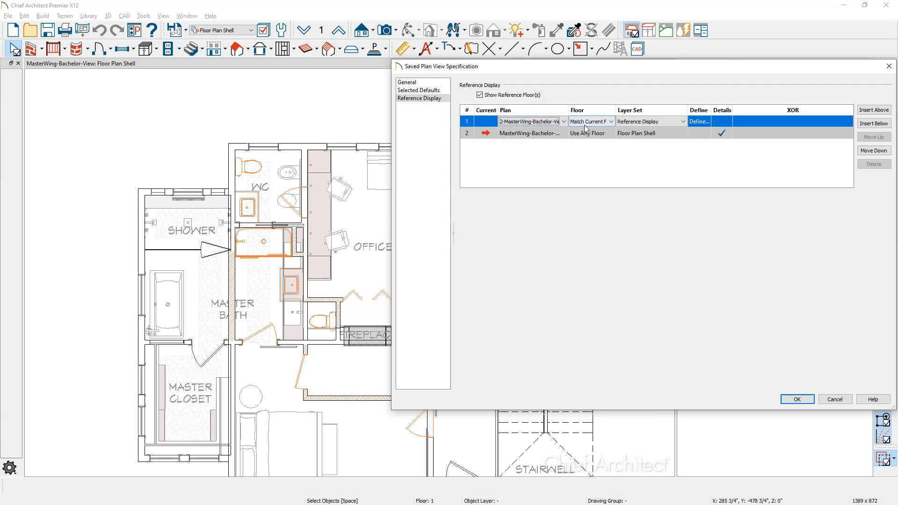
{"action": "left_click", "coordinate": [679, 122]}
{"action": "left_click", "coordinate": [687, 122]}
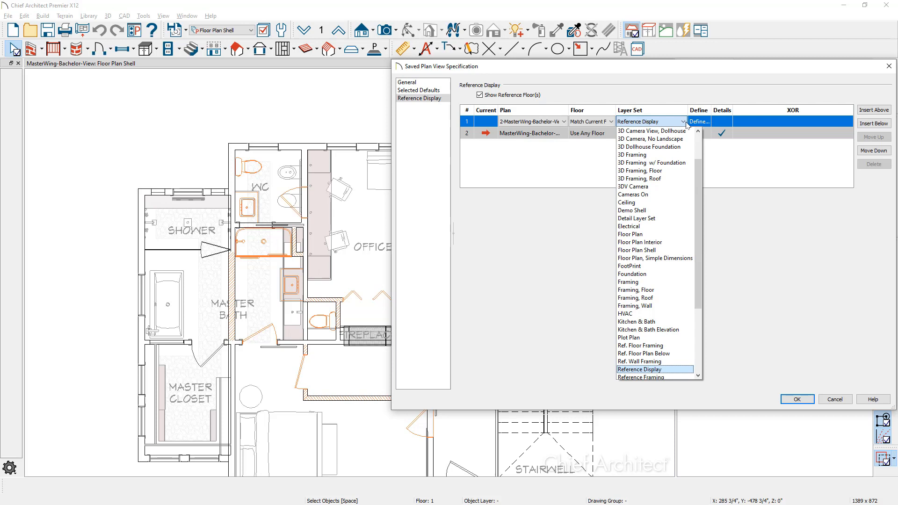
{"action": "left_click", "coordinate": [668, 267]}
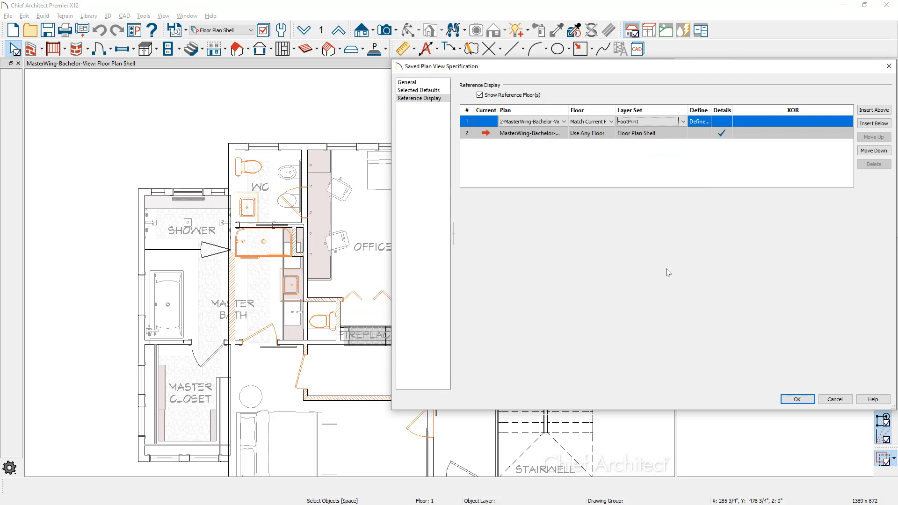
Examine the layers displayed in the FootPrint layer set, leave them as they are, and accept the Floor Plan Shell view's specification.
{"action": "left_click", "coordinate": [706, 125]}
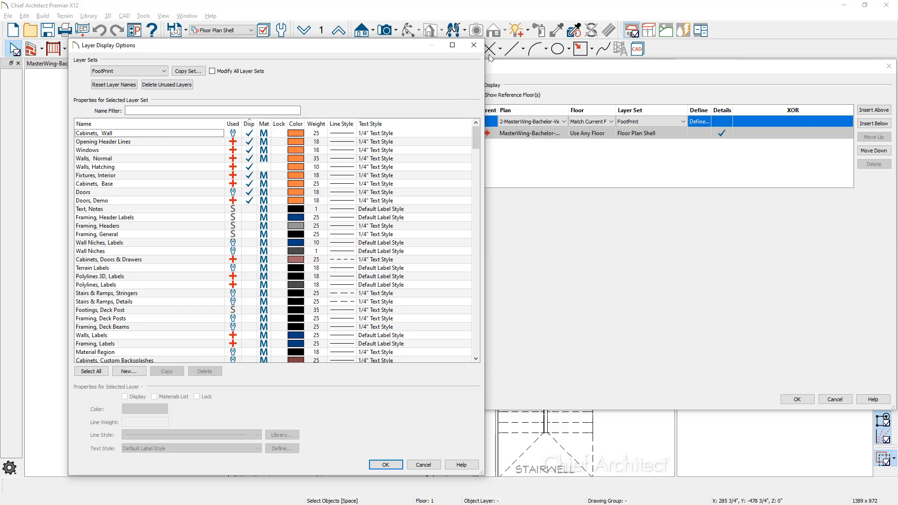
{"action": "left_click", "coordinate": [475, 45]}
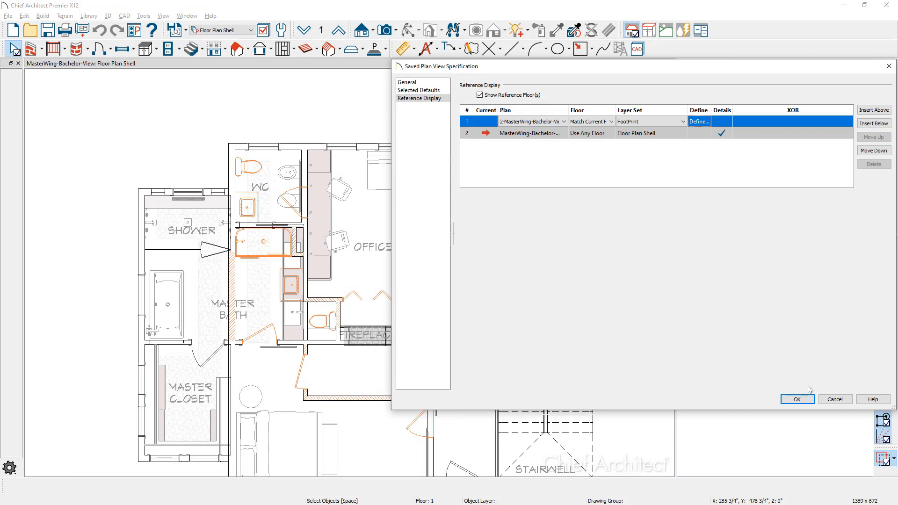
{"action": "left_click", "coordinate": [798, 399]}
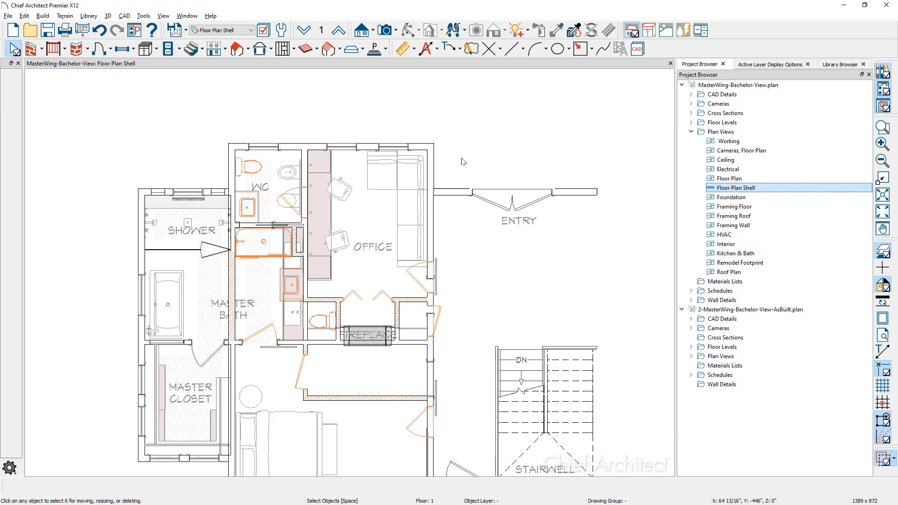
Open the Ceiling plan view and look over the whole ceiling plan with its key notes.
{"action": "left_click", "coordinate": [752, 135]}
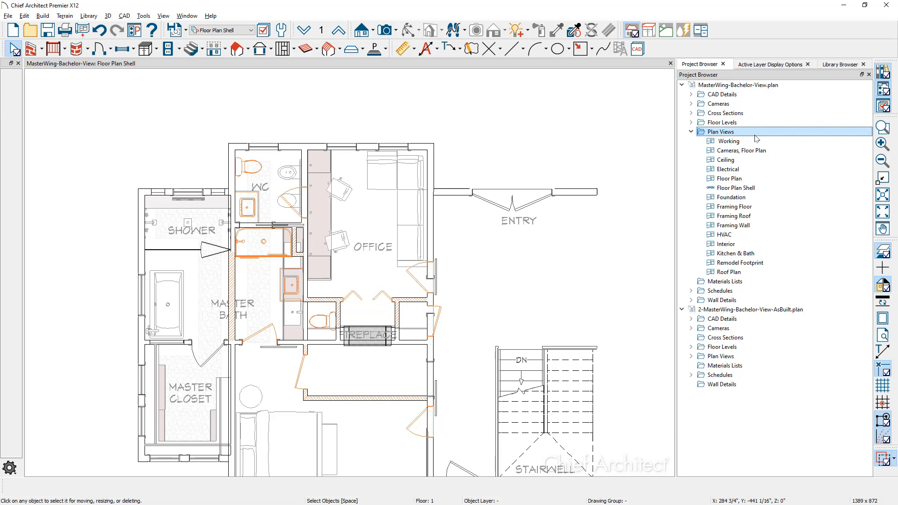
{"action": "left_click", "coordinate": [761, 143]}
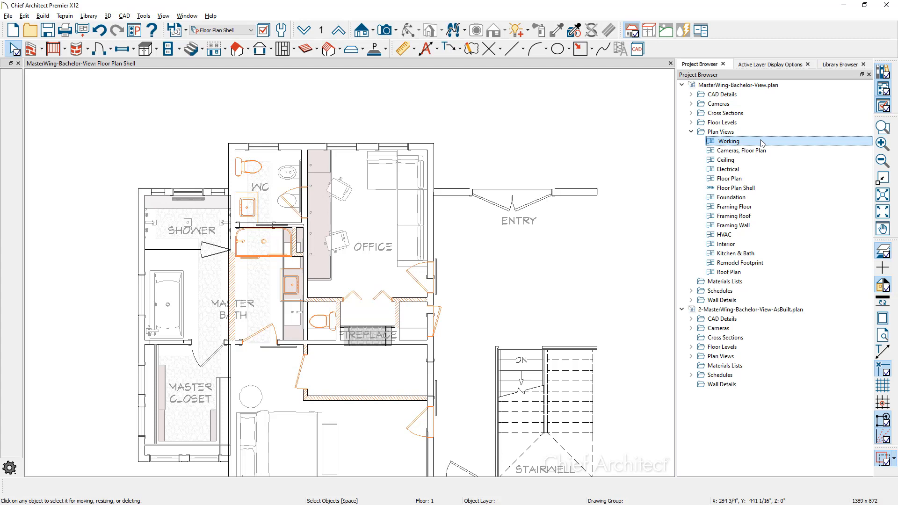
{"action": "double_click", "coordinate": [774, 160]}
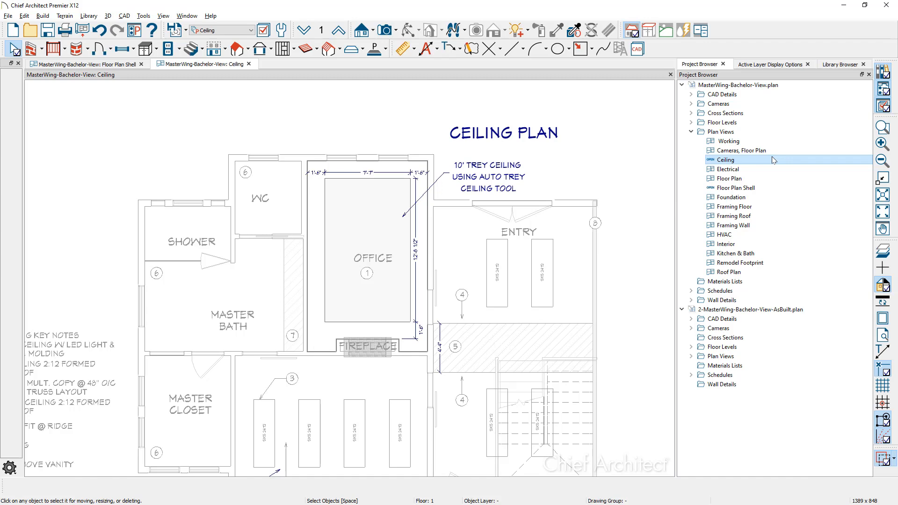
{"action": "scroll", "coordinate": [470, 238], "scroll_direction": "down", "scroll_amount": 4}
{"action": "middle_click_drag", "start_coordinate": [473, 227], "coordinate": [479, 224]}
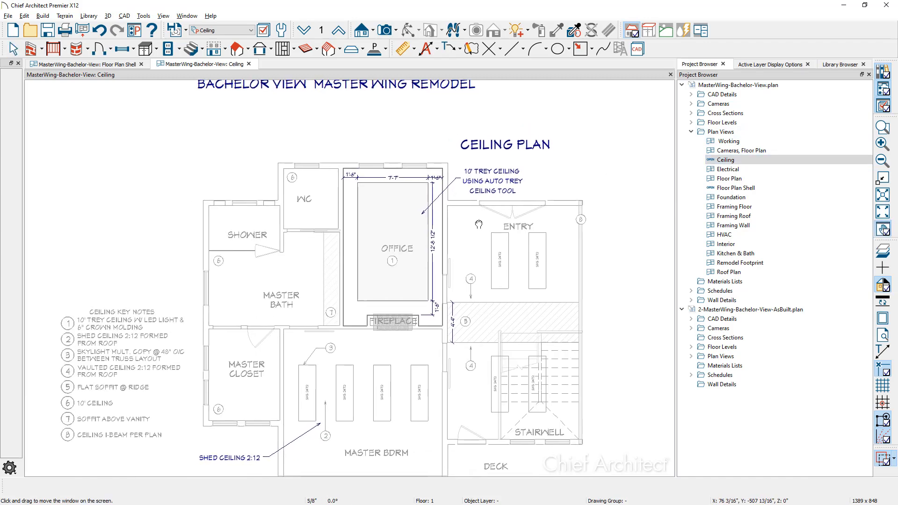
{"action": "scroll", "coordinate": [481, 227], "scroll_direction": "down", "scroll_amount": 1}
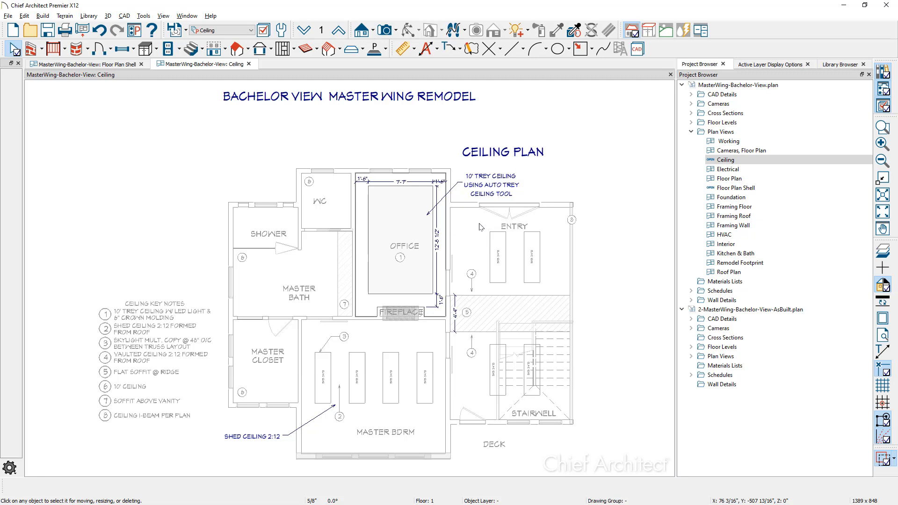
{"action": "key", "text": "space"}
Duplicate the Ceiling plan view under the name Ceiling No Text.
{"action": "right_click", "coordinate": [745, 161]}
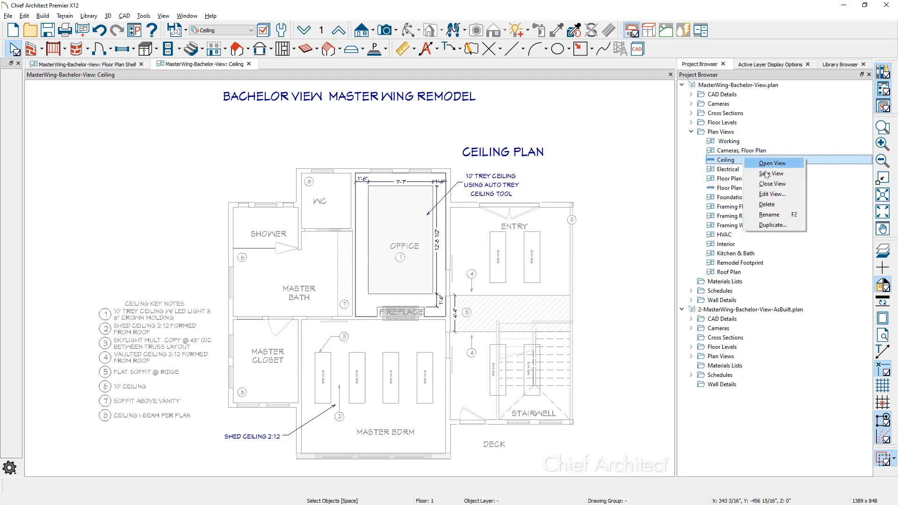
{"action": "left_click", "coordinate": [800, 227]}
{"action": "left_click", "coordinate": [725, 132]}
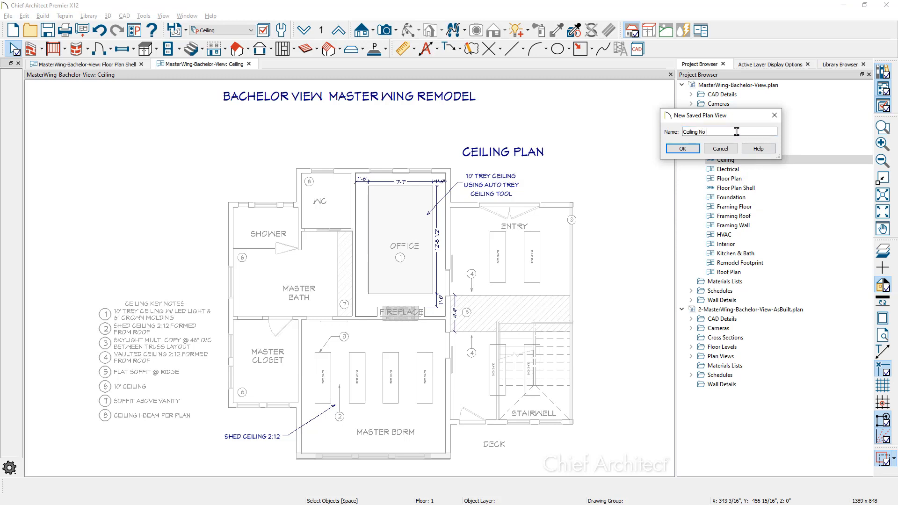
{"action": "type", "text": "Text"}
{"action": "left_click", "coordinate": [695, 149]}
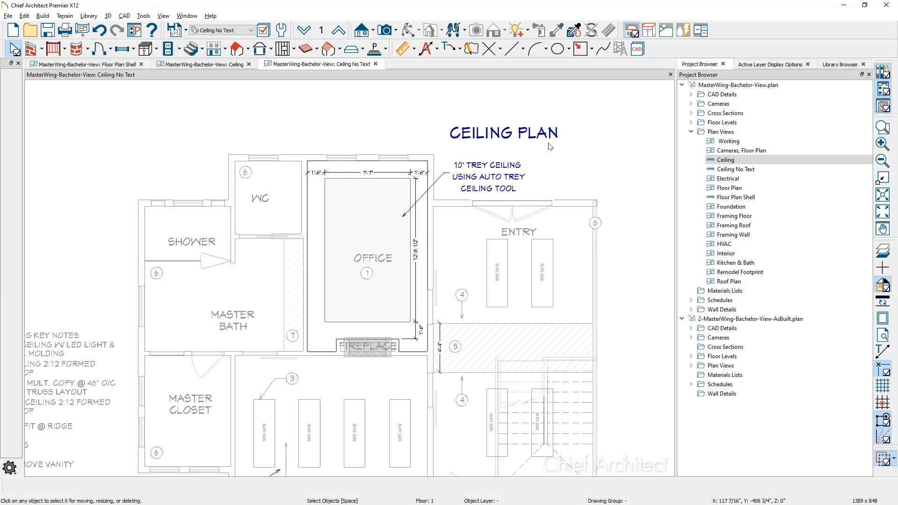
Assign the Ceiling No Text layer set to the Ceiling No Text view in its specification.
{"action": "right_click", "coordinate": [763, 171]}
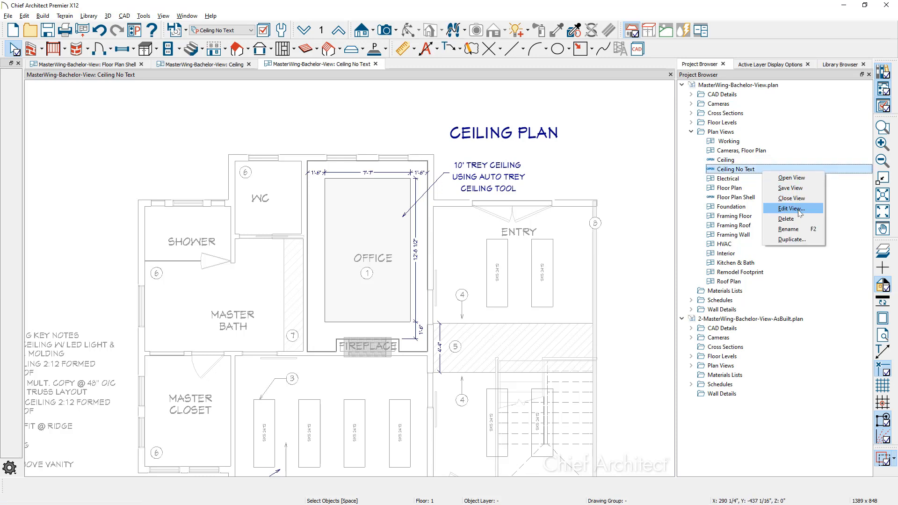
{"action": "left_click", "coordinate": [810, 213]}
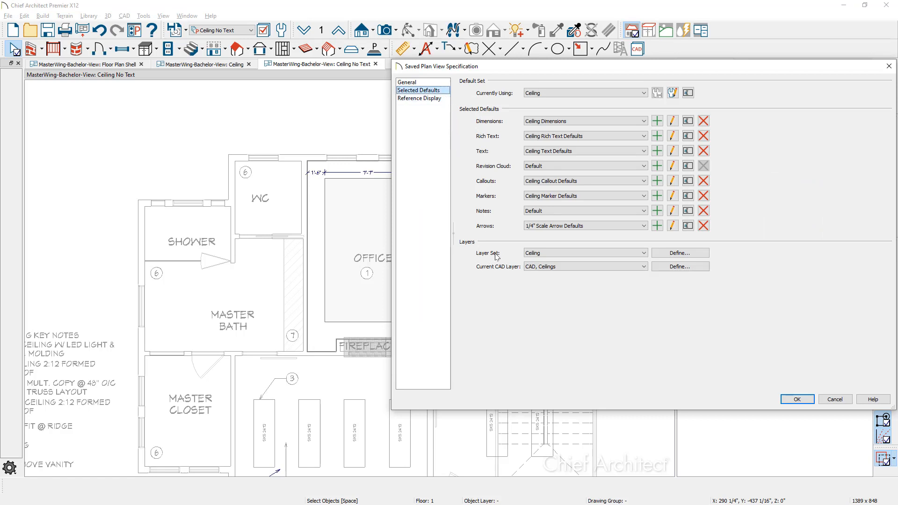
{"action": "left_click", "coordinate": [644, 254]}
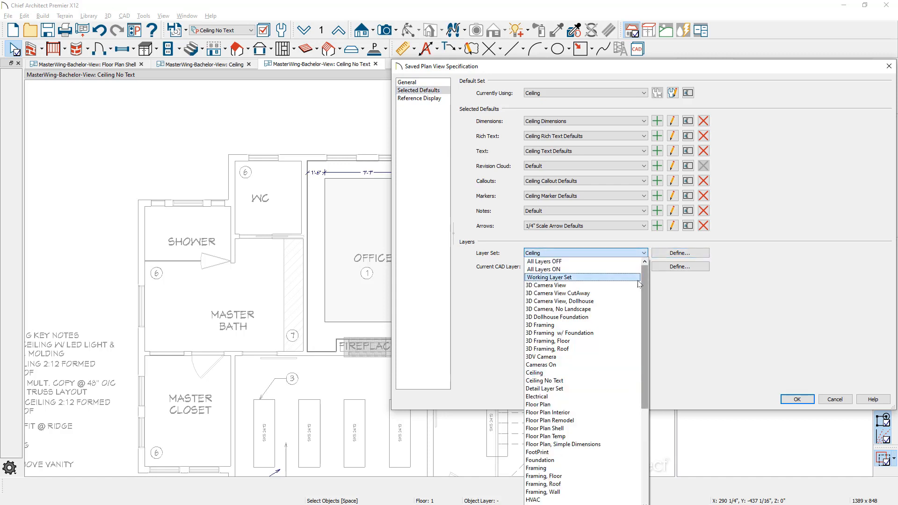
{"action": "left_click", "coordinate": [582, 381]}
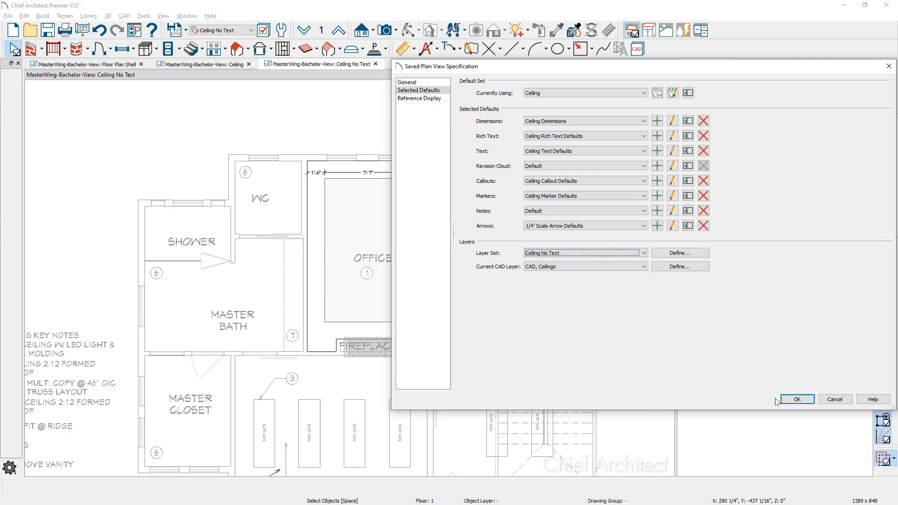
{"action": "left_click", "coordinate": [797, 399]}
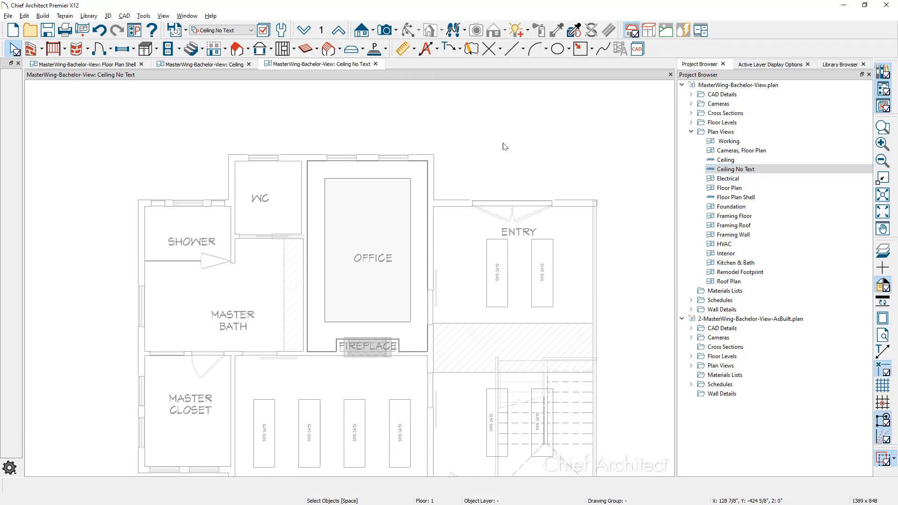
Return to the Ceiling view and frame a close-up of the office and entry area.
{"action": "left_click", "coordinate": [228, 65]}
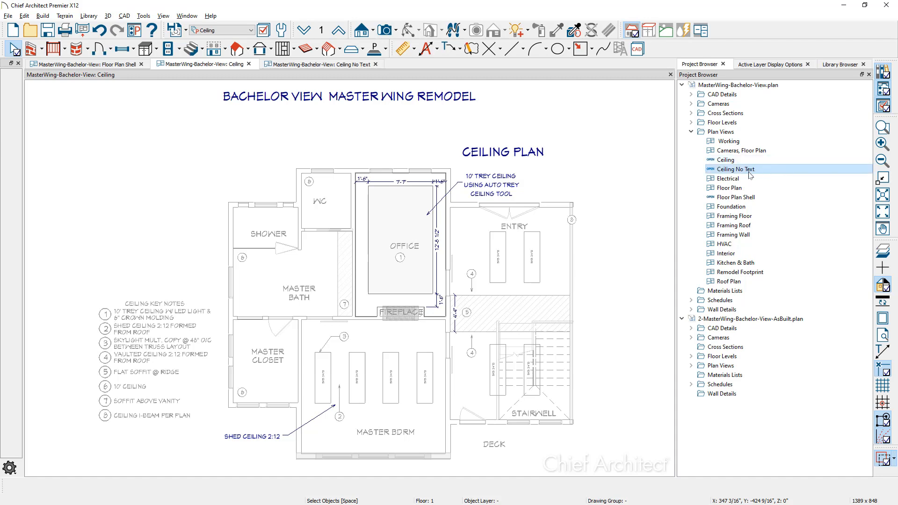
{"action": "scroll", "coordinate": [487, 197], "scroll_direction": "up", "scroll_amount": 2}
{"action": "scroll", "coordinate": [449, 226], "scroll_direction": "up", "scroll_amount": 1}
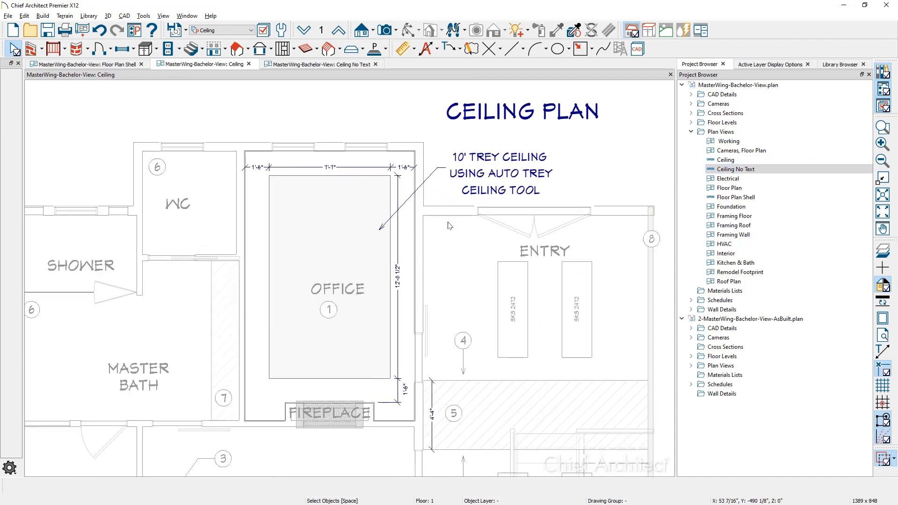
{"action": "scroll", "coordinate": [449, 226], "scroll_direction": "up", "scroll_amount": 1}
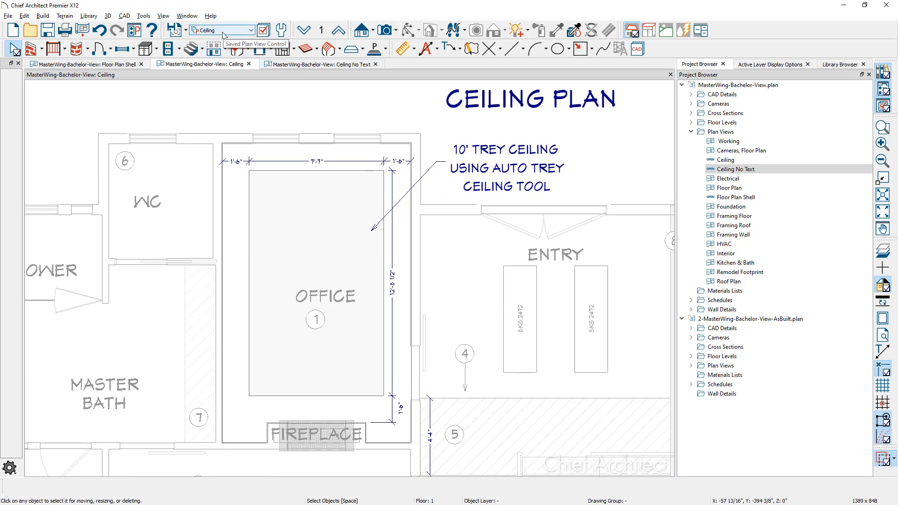
Set the Ceiling view's floor to 1st Floor and make it remember its zoom and rotation.
{"action": "right_click", "coordinate": [772, 161]}
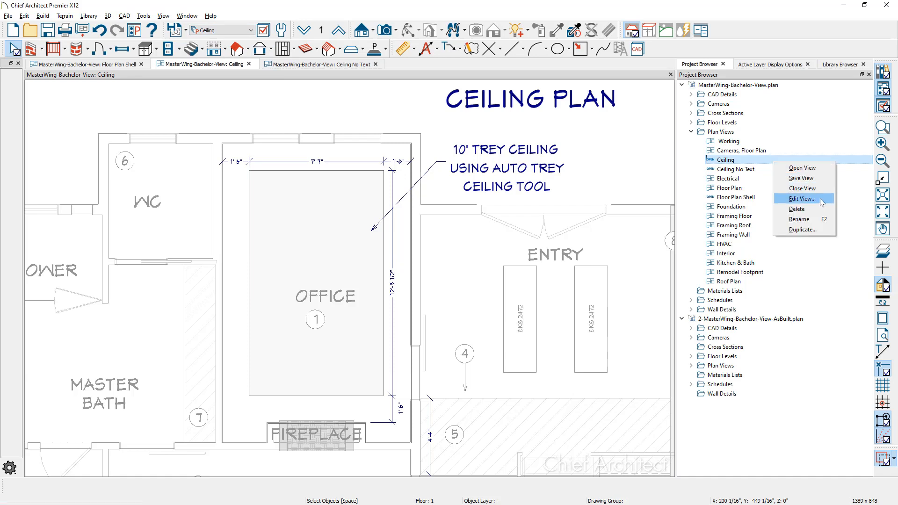
{"action": "left_click", "coordinate": [820, 200]}
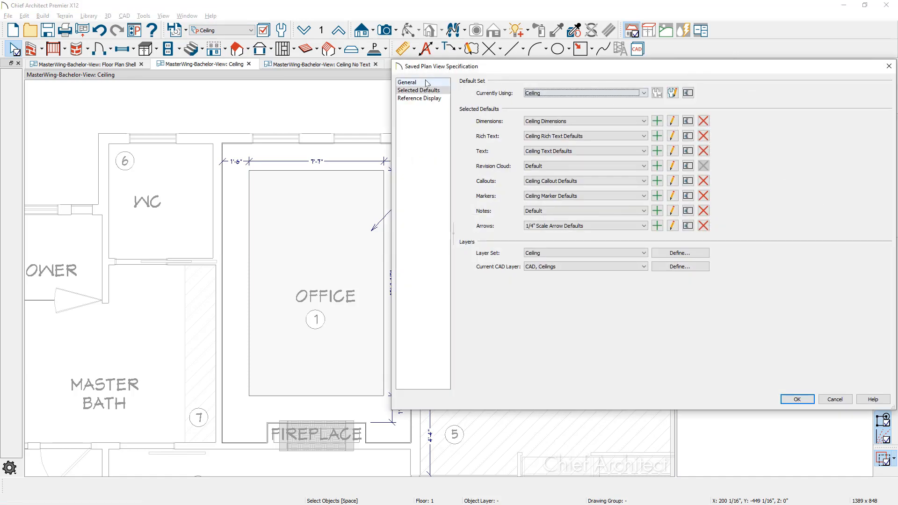
{"action": "left_click", "coordinate": [409, 83]}
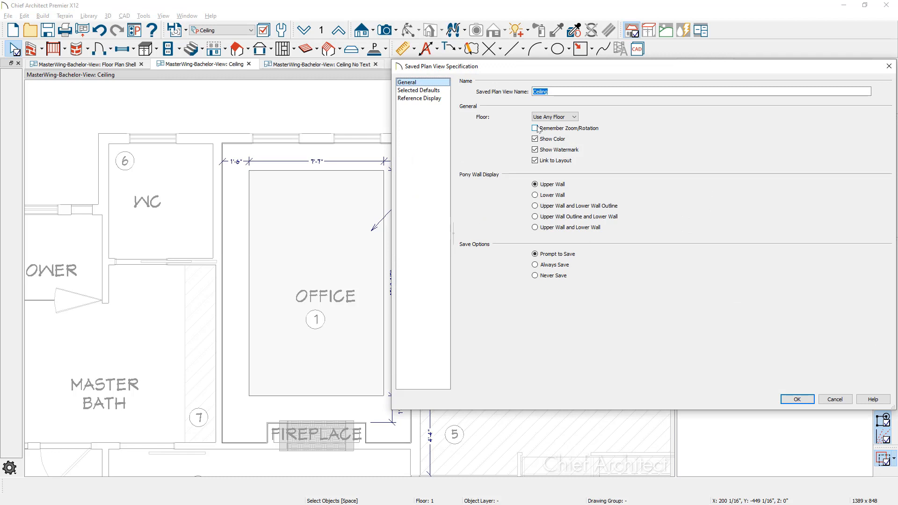
{"action": "left_click", "coordinate": [554, 117]}
{"action": "left_click", "coordinate": [547, 142]}
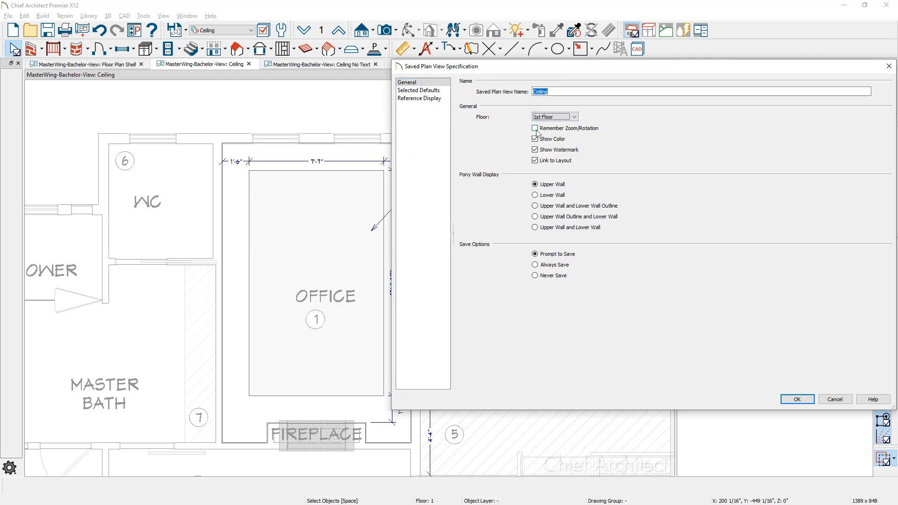
{"action": "left_click", "coordinate": [536, 129]}
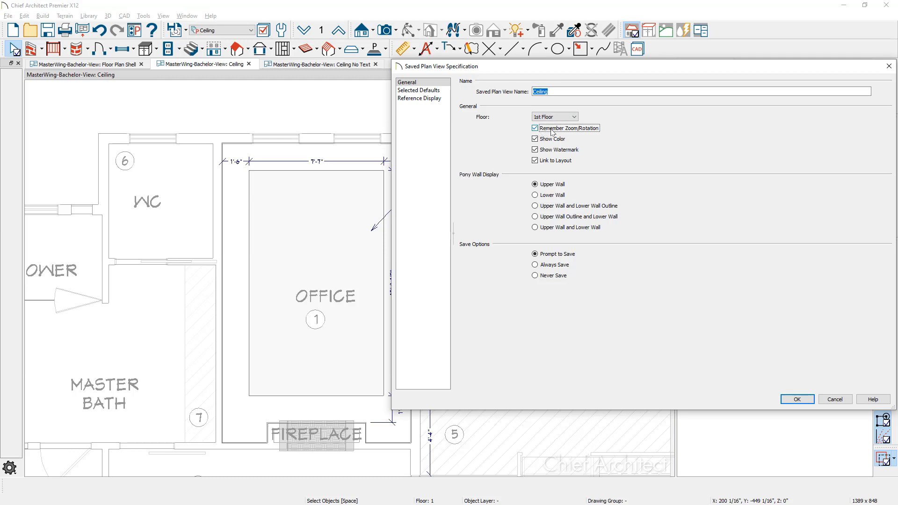
{"action": "left_click_drag", "start_coordinate": [512, 73], "coordinate": [565, 73]}
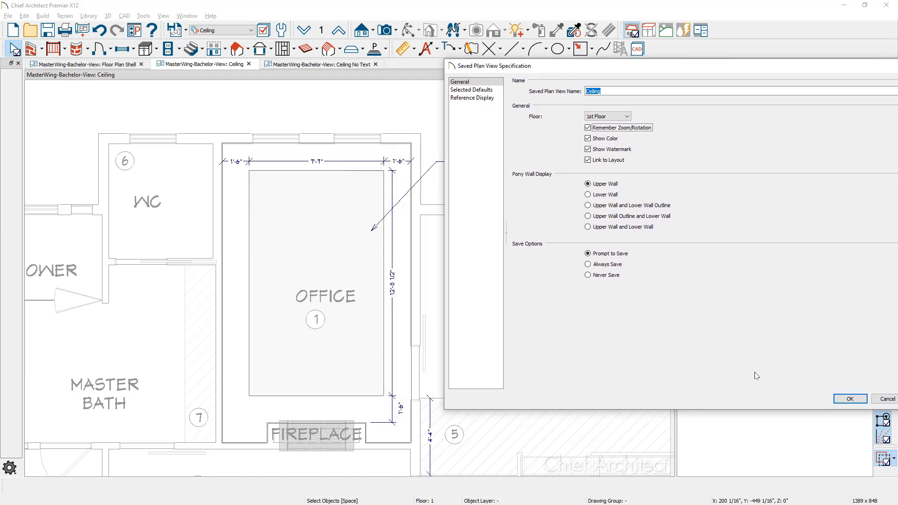
{"action": "left_click", "coordinate": [850, 400]}
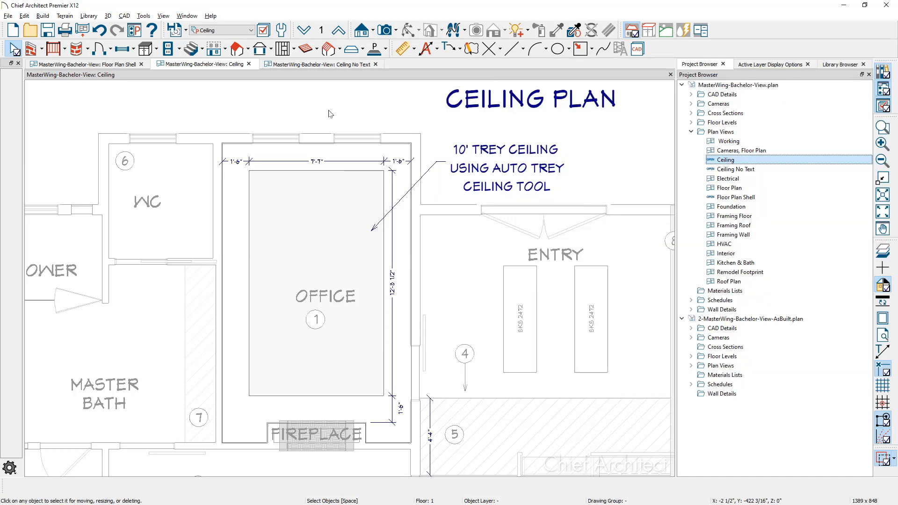
Close the Ceiling view and reopen it to check its remembered zoom.
{"action": "left_click", "coordinate": [249, 65]}
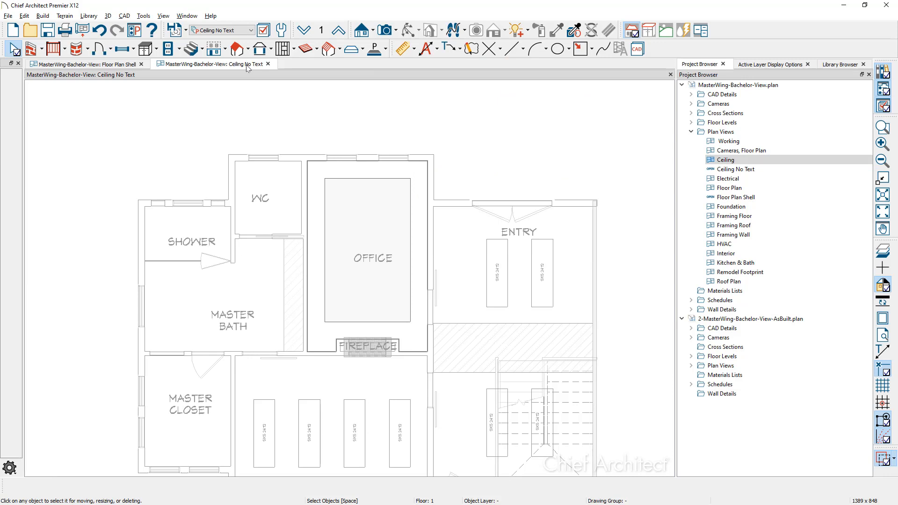
{"action": "double_click", "coordinate": [736, 159]}
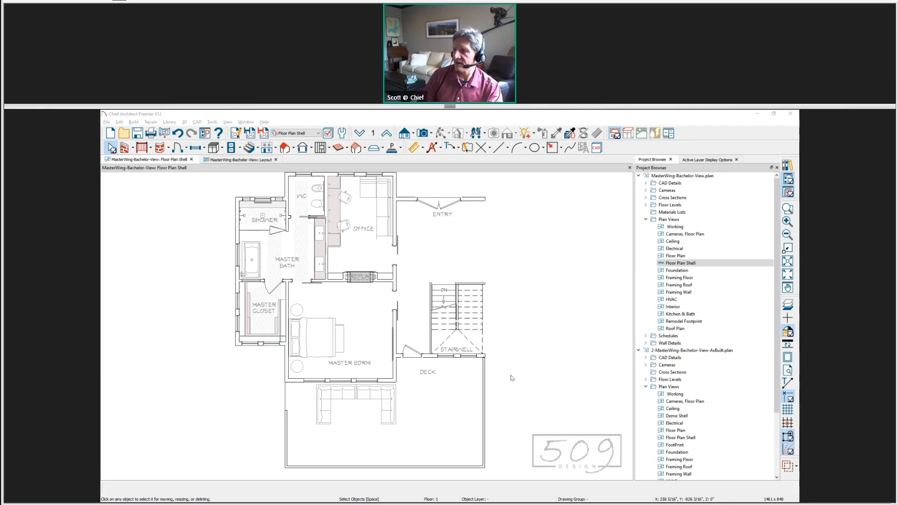
Switch to the Chrome browser and look through the upcoming free virtual classes on Chief Architect's Events & Tradeshows page.
{"action": "key", "text": "alt+Tab"}
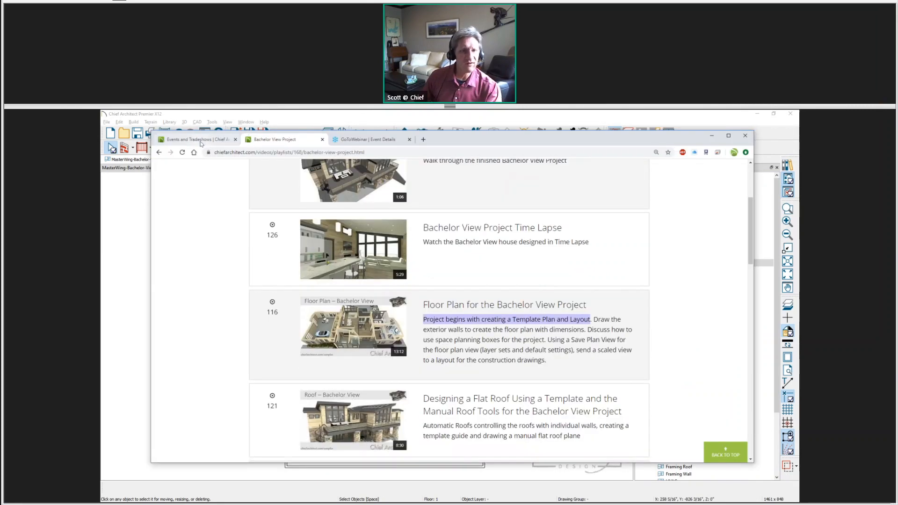
{"action": "left_click", "coordinate": [196, 139]}
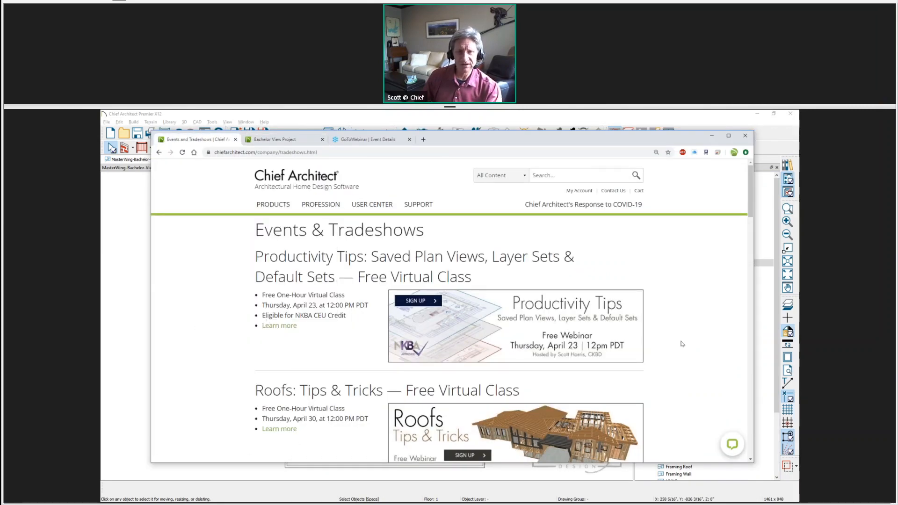
{"action": "scroll", "coordinate": [682, 344], "scroll_direction": "down", "scroll_amount": 1}
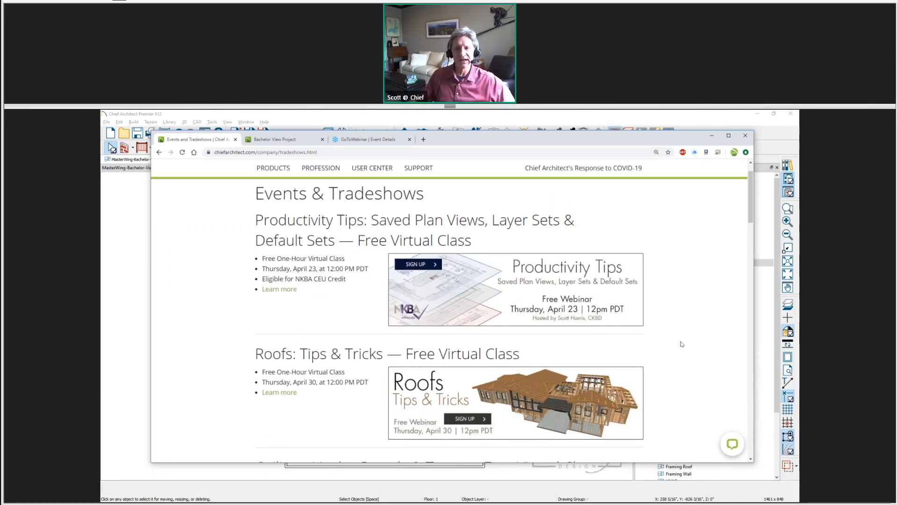
{"action": "scroll", "coordinate": [683, 345], "scroll_direction": "down", "scroll_amount": 4}
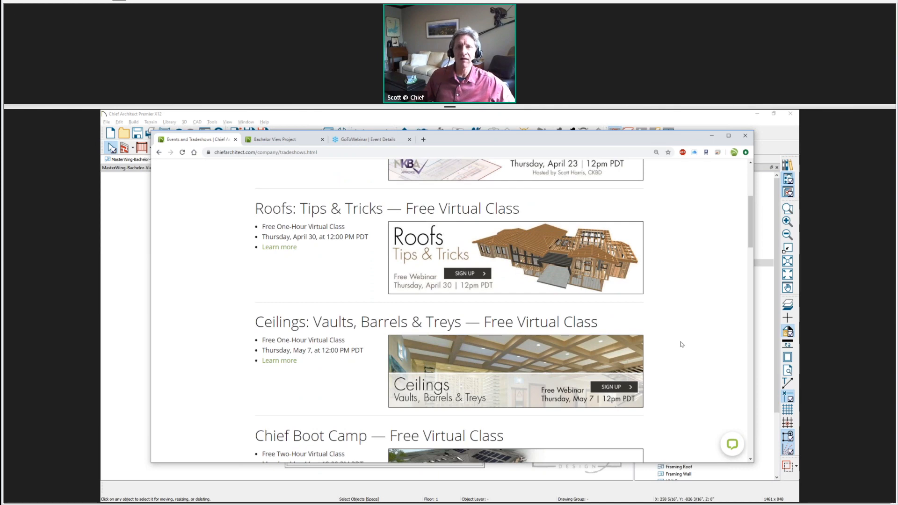
{"action": "scroll", "coordinate": [682, 344], "scroll_direction": "down", "scroll_amount": 1}
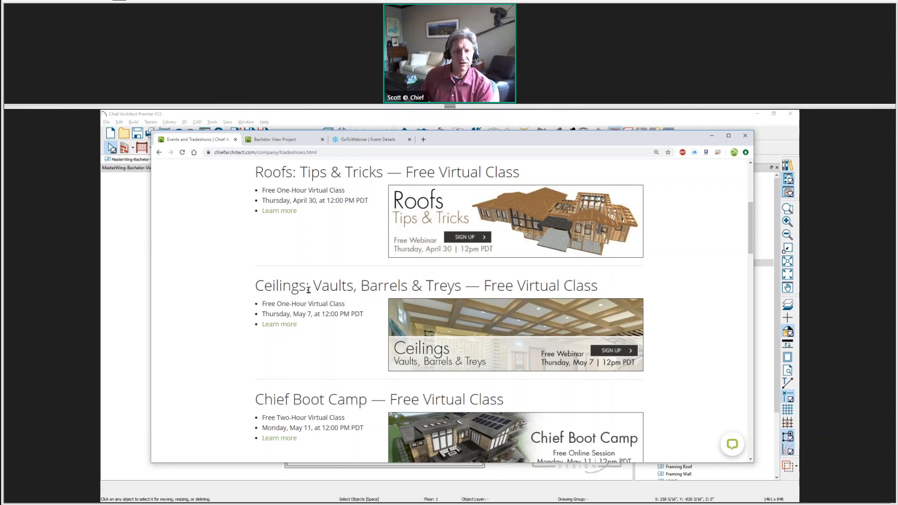
{"action": "scroll", "coordinate": [212, 281], "scroll_direction": "down", "scroll_amount": 4}
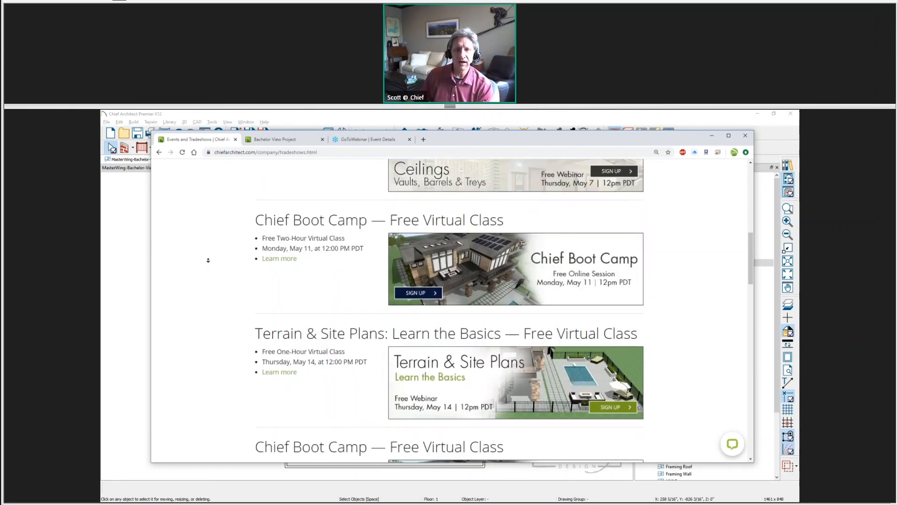